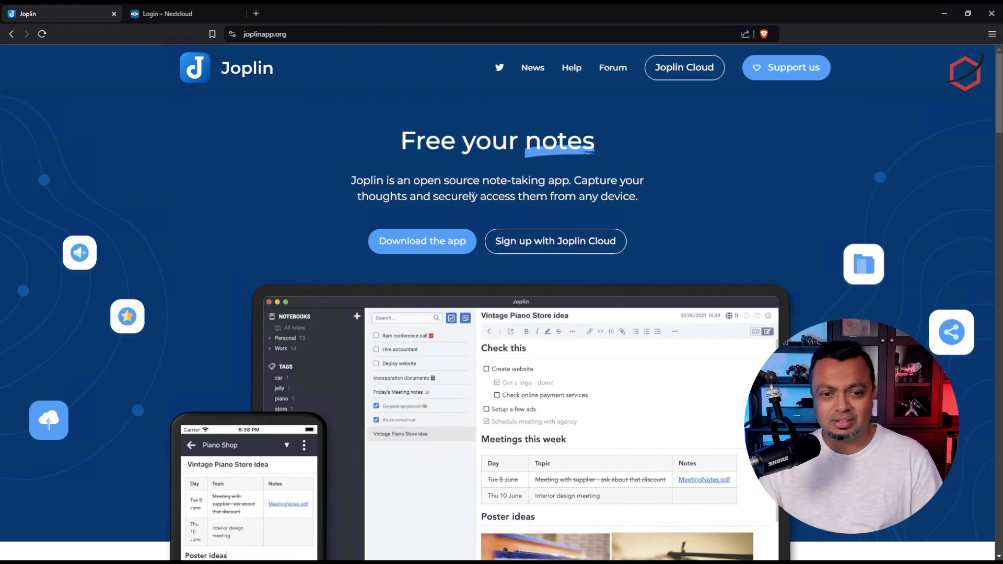
Step: Review the feature sections on the Joplin homepage, from multimedia notes down to the "100% your data" section
{"action": "scroll", "coordinate": [611, 182], "scroll_direction": "down", "scroll_amount": 10}
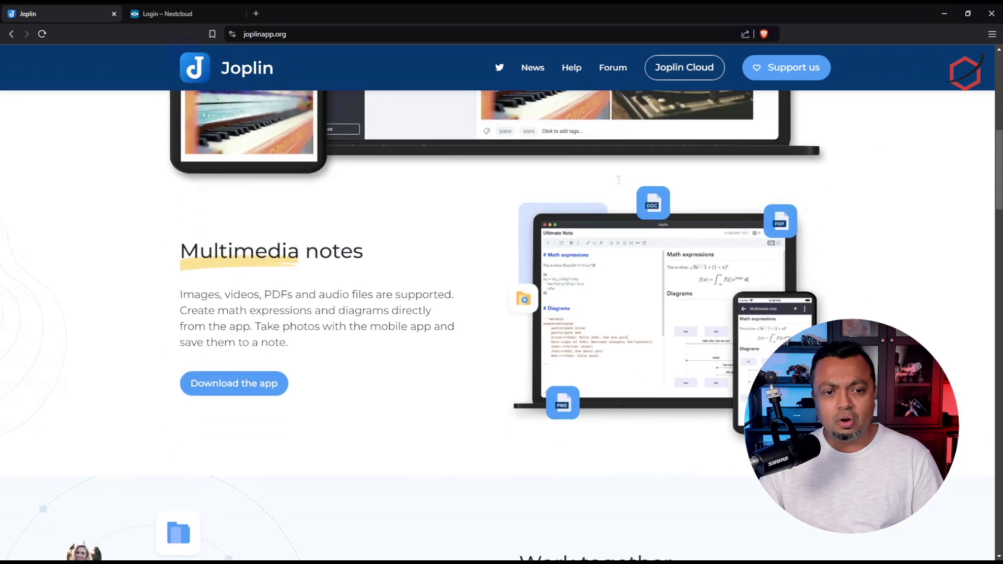
{"action": "scroll", "coordinate": [480, 198], "scroll_direction": "down", "scroll_amount": 3}
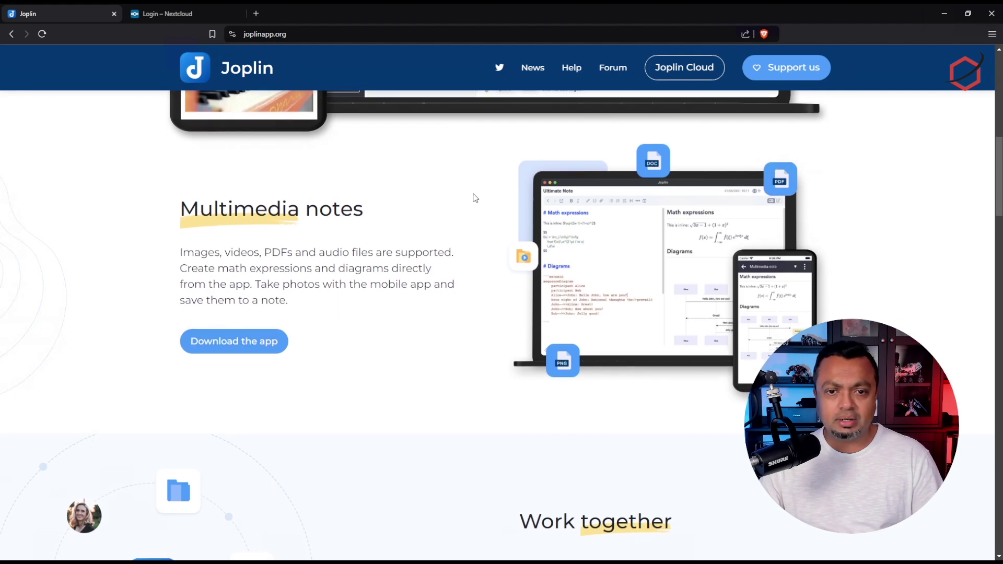
{"action": "scroll", "coordinate": [475, 198], "scroll_direction": "down", "scroll_amount": 5}
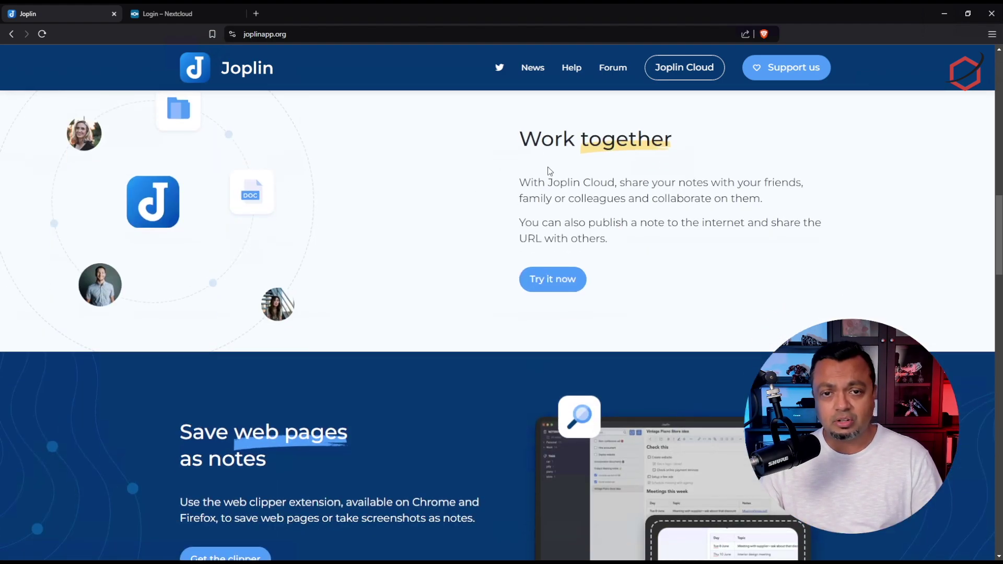
{"action": "scroll", "coordinate": [494, 193], "scroll_direction": "down", "scroll_amount": 4}
{"action": "scroll", "coordinate": [495, 196], "scroll_direction": "down", "scroll_amount": 1}
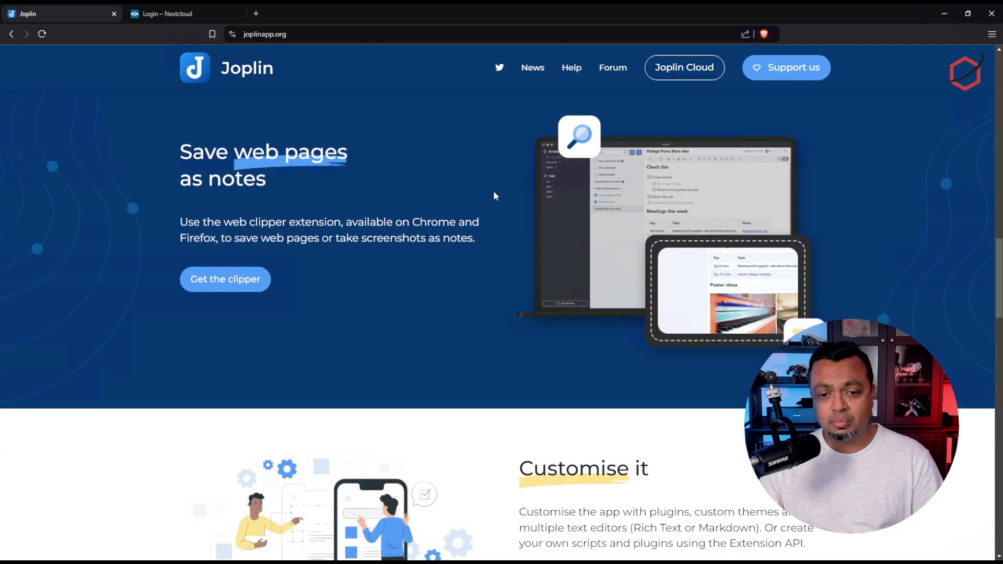
{"action": "scroll", "coordinate": [495, 195], "scroll_direction": "down", "scroll_amount": 1}
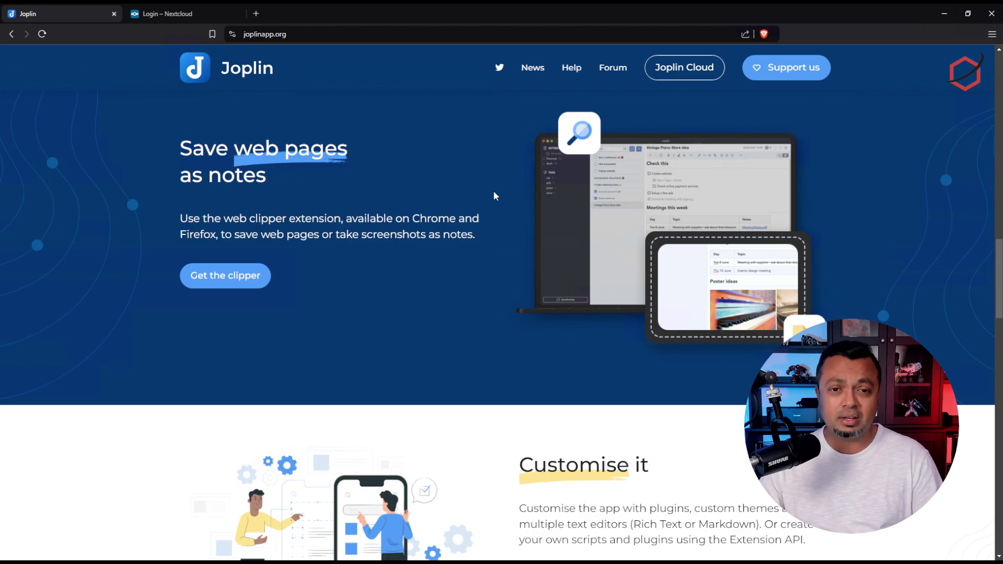
{"action": "scroll", "coordinate": [495, 195], "scroll_direction": "down", "scroll_amount": 3}
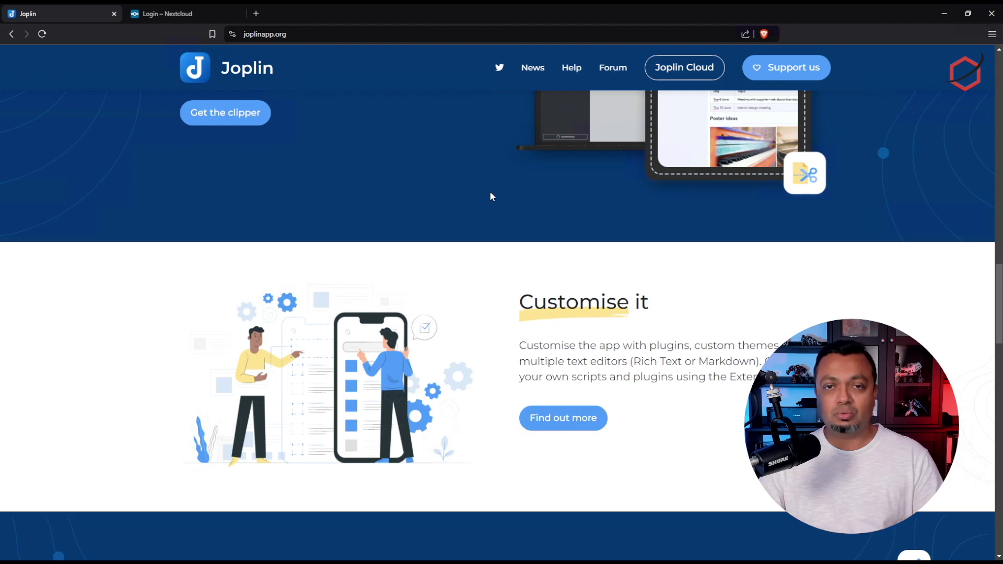
{"action": "scroll", "coordinate": [491, 197], "scroll_direction": "down", "scroll_amount": 3}
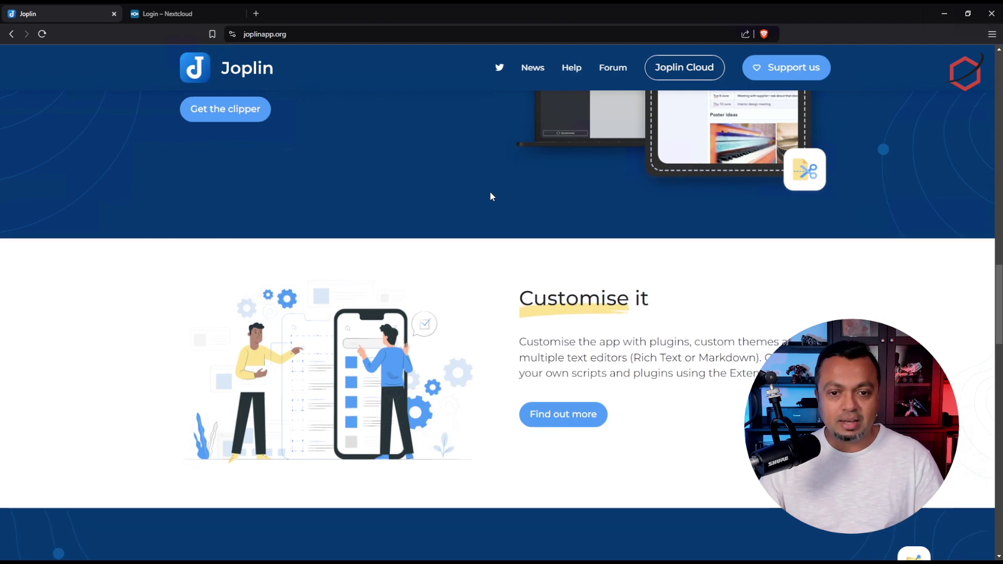
{"action": "scroll", "coordinate": [491, 196], "scroll_direction": "down", "scroll_amount": 3}
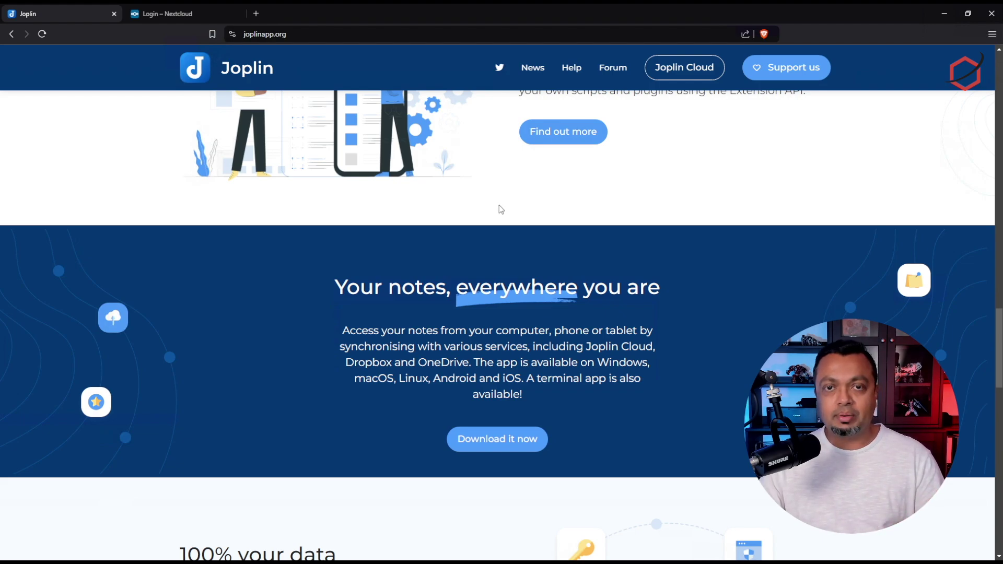
{"action": "scroll", "coordinate": [501, 210], "scroll_direction": "down", "scroll_amount": 2}
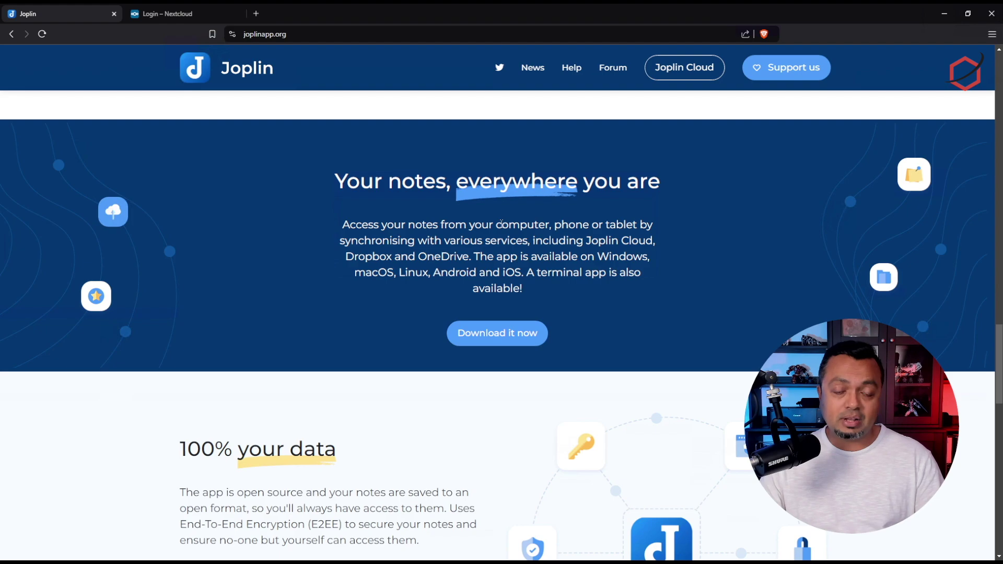
{"action": "scroll", "coordinate": [501, 223], "scroll_direction": "down", "scroll_amount": 1}
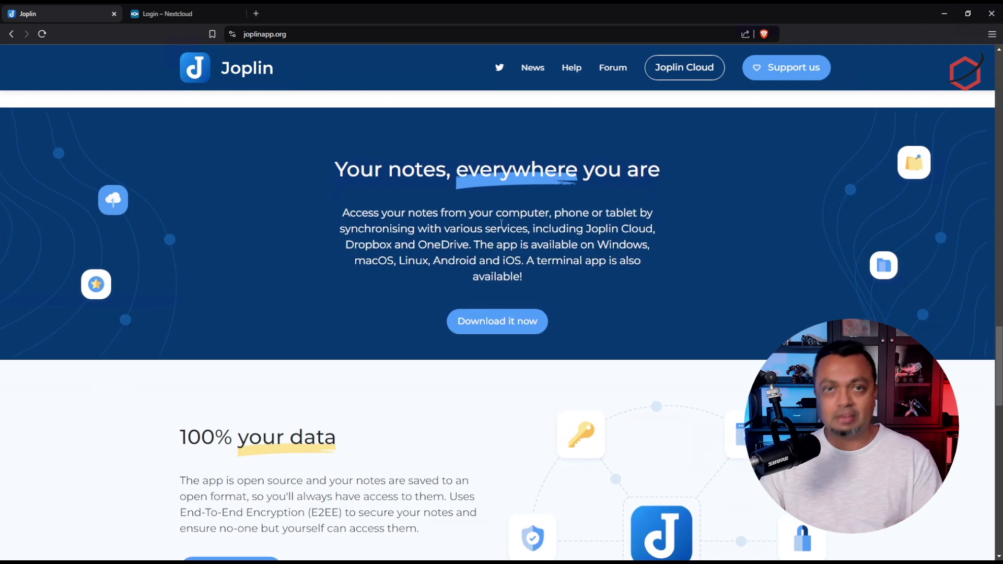
{"action": "scroll", "coordinate": [501, 223], "scroll_direction": "down", "scroll_amount": 5}
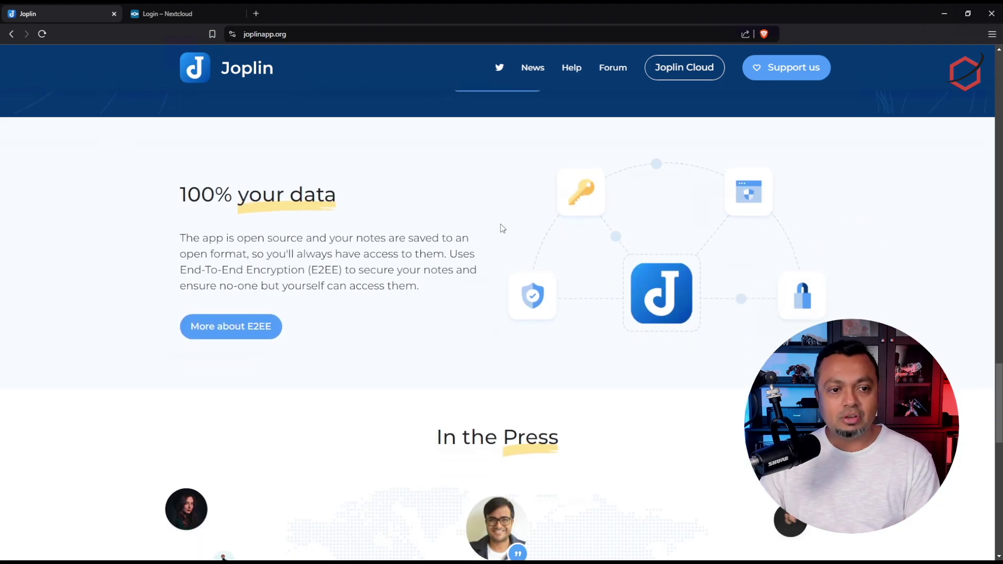
{"action": "left_click_drag", "start_coordinate": [180, 191], "coordinate": [347, 197]}
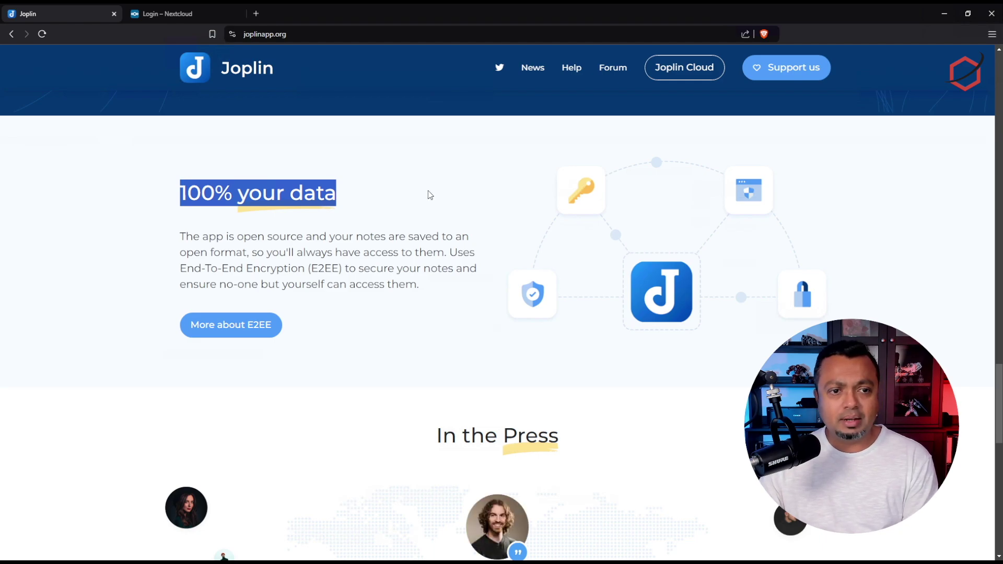
Step: Switch to the Nextcloud login page and log in with the saved demo account name and the account password
{"action": "left_click", "coordinate": [200, 16]}
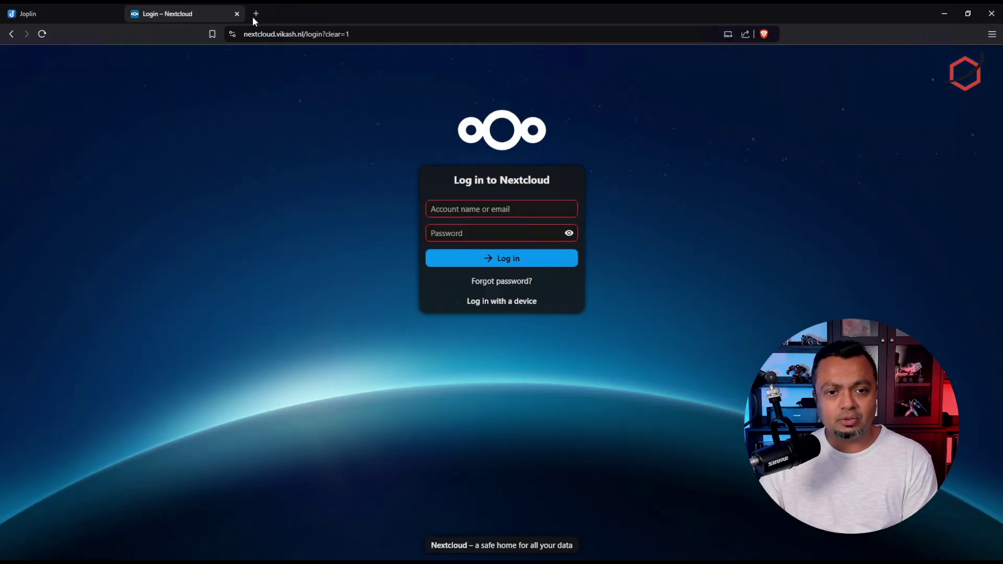
{"action": "left_click", "coordinate": [497, 210]}
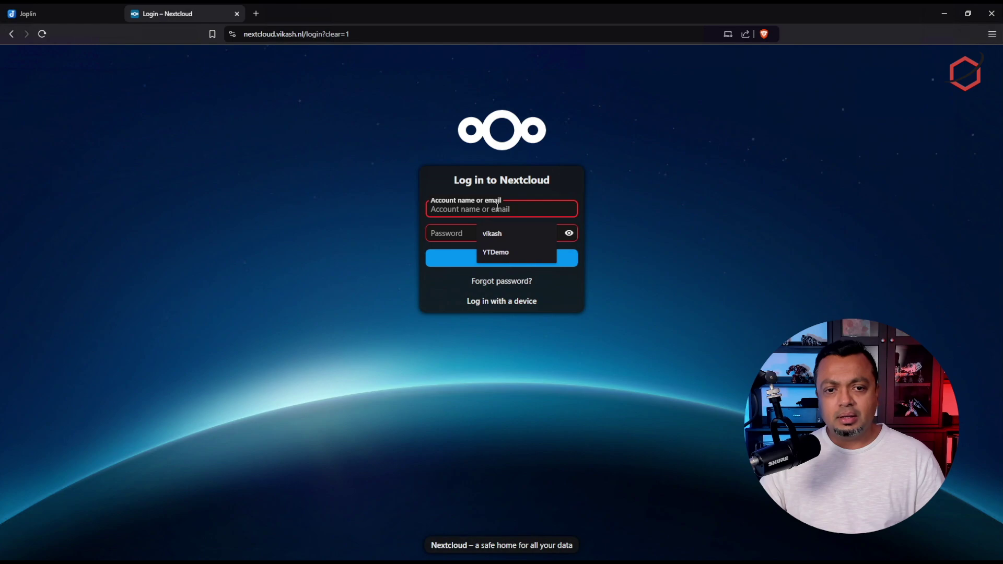
{"action": "left_click", "coordinate": [512, 253]}
{"action": "left_click", "coordinate": [511, 231]}
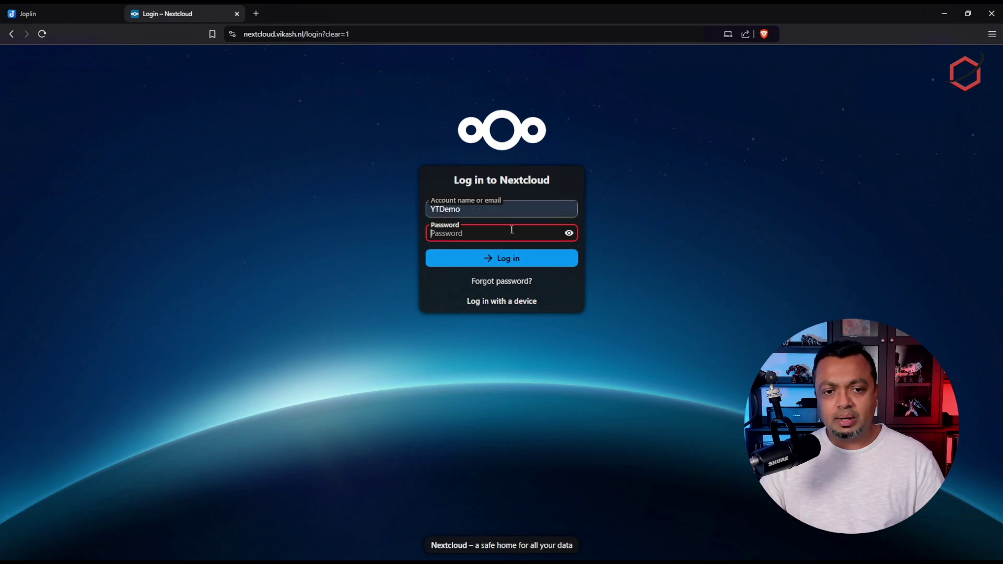
{"action": "type", "text": "•••••"}
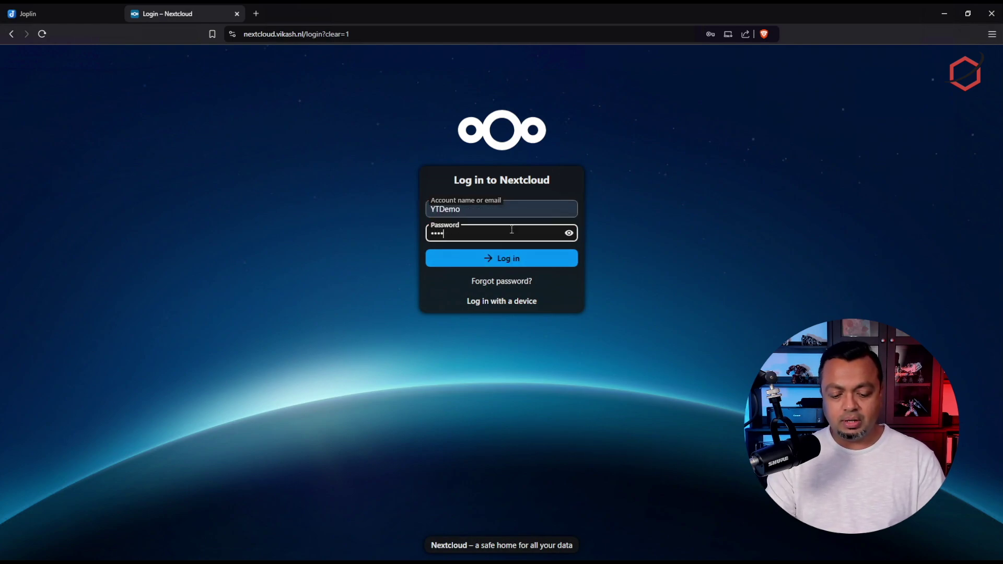
{"action": "type", "text": "•••••••••"}
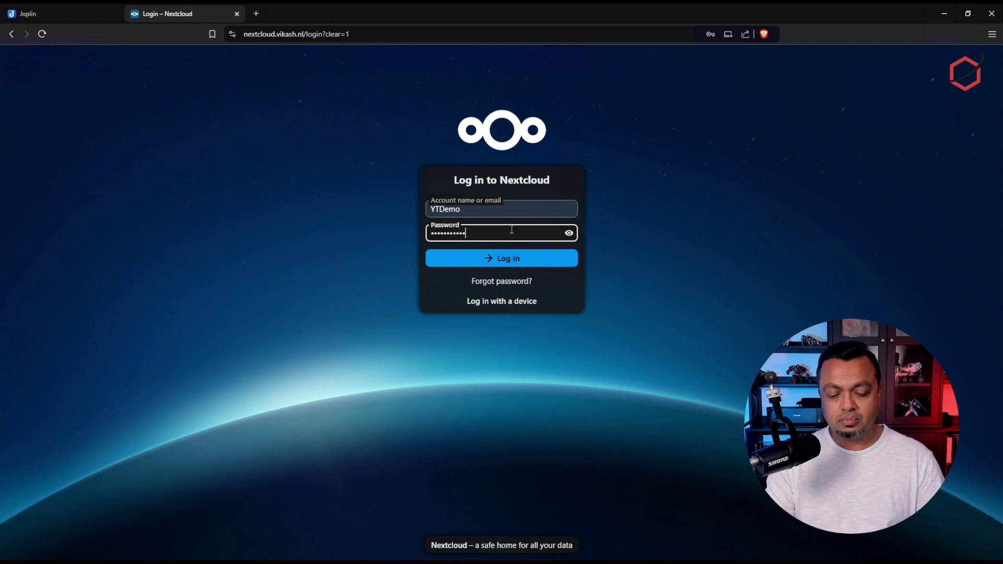
{"action": "key", "text": "Return"}
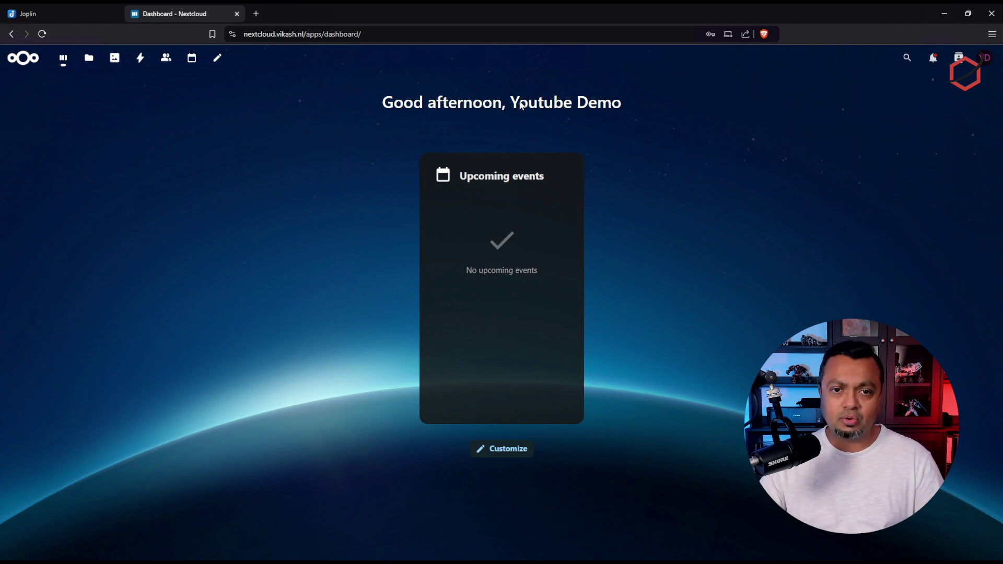
Step: Check the signed-in account on the Nextcloud dashboard and view its account options
{"action": "left_click_drag", "start_coordinate": [511, 105], "coordinate": [656, 103]}
{"action": "left_click", "coordinate": [987, 59]}
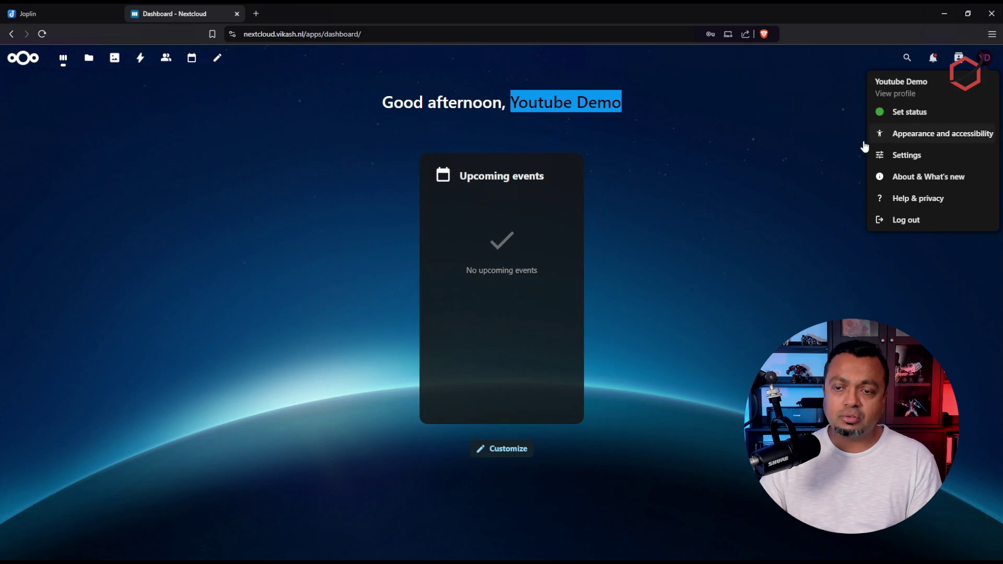
{"action": "left_click", "coordinate": [825, 156]}
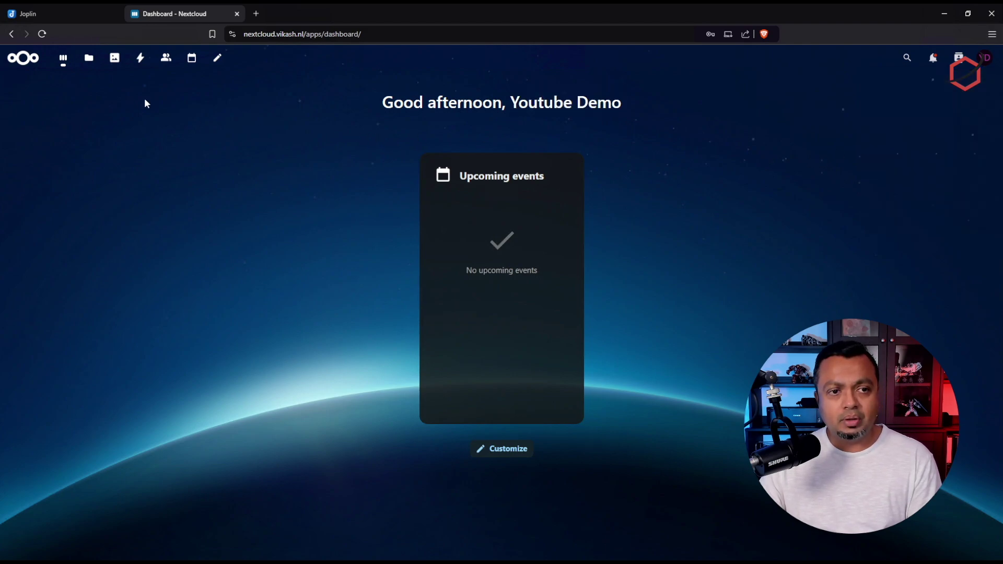
Step: Open the Files app in Nextcloud with all files listed, and briefly view the account options
{"action": "left_click", "coordinate": [89, 58]}
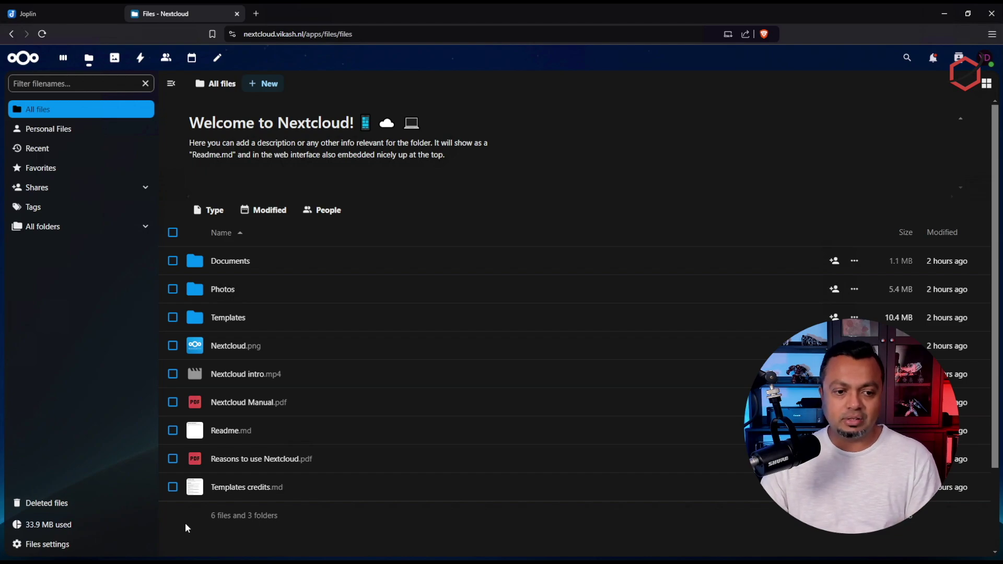
{"action": "left_click", "coordinate": [985, 59]}
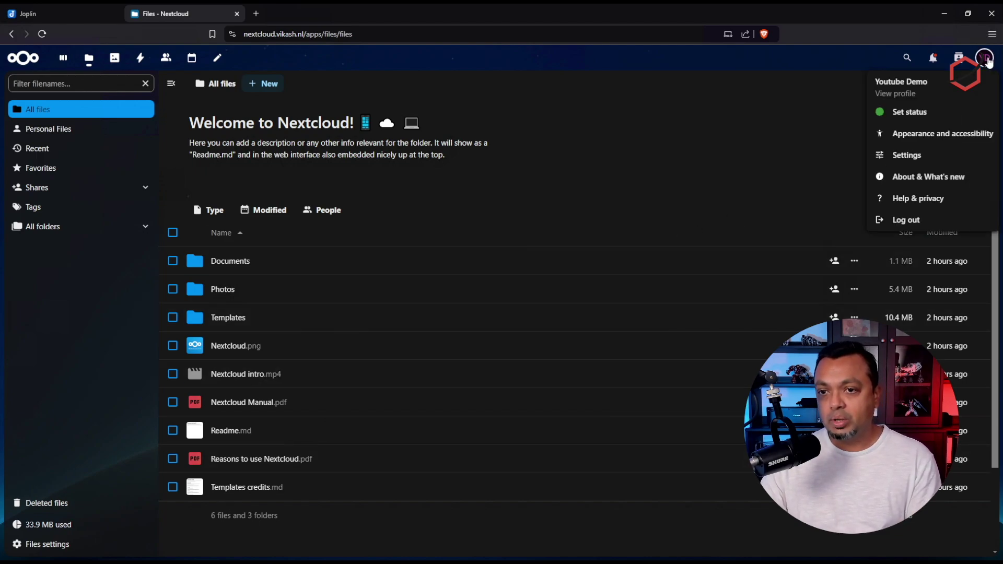
{"action": "left_click", "coordinate": [771, 117]}
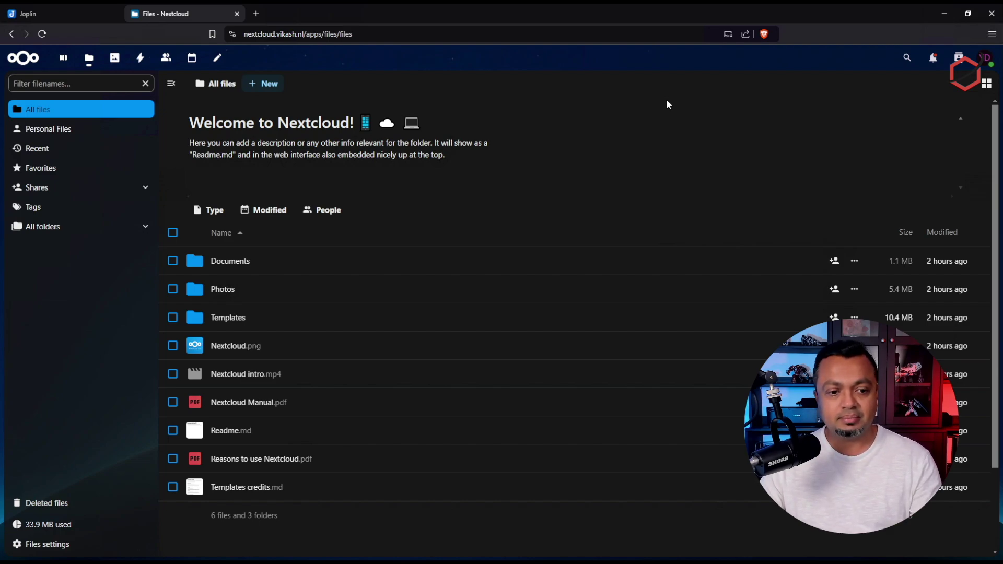
Step: Switch to the Downloads folder, run Joplin-Setup-3.1.24.exe, install it for the current user only, and finish with Run Joplin enabled
{"action": "key", "text": "alt+Tab"}
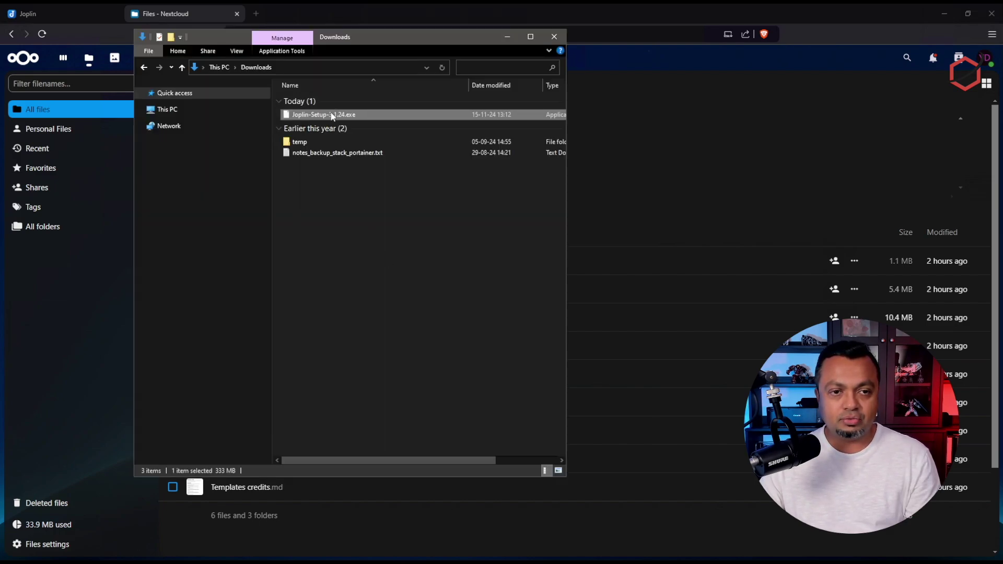
{"action": "mouse_move", "coordinate": [333, 116]}
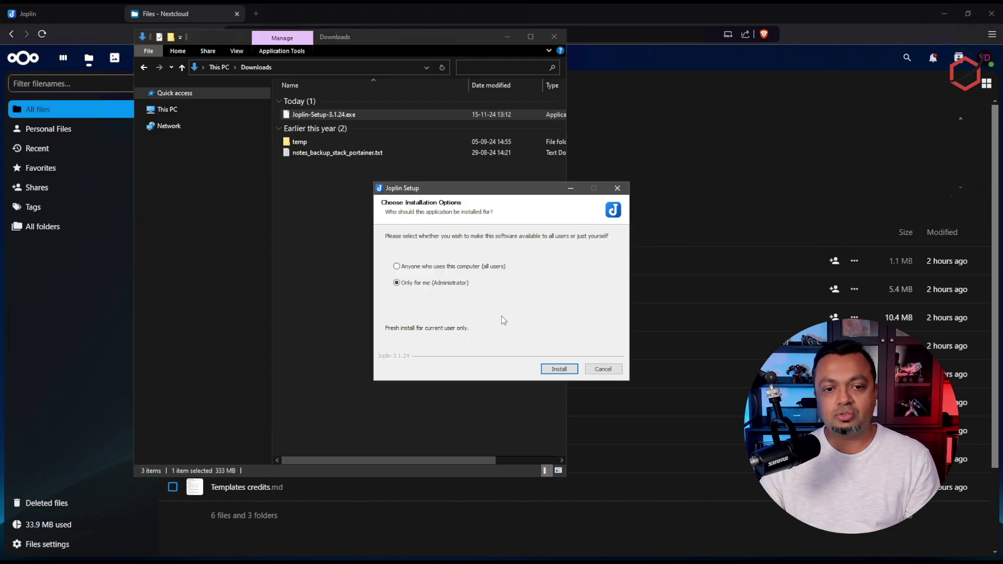
{"action": "left_click", "coordinate": [557, 370]}
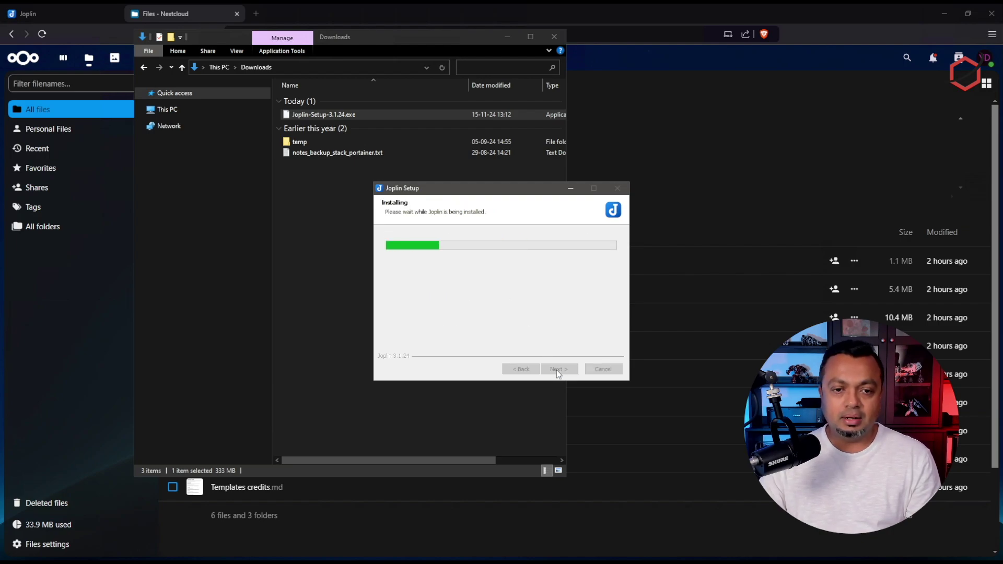
{"action": "left_click", "coordinate": [502, 30]}
{"action": "left_click", "coordinate": [554, 36]}
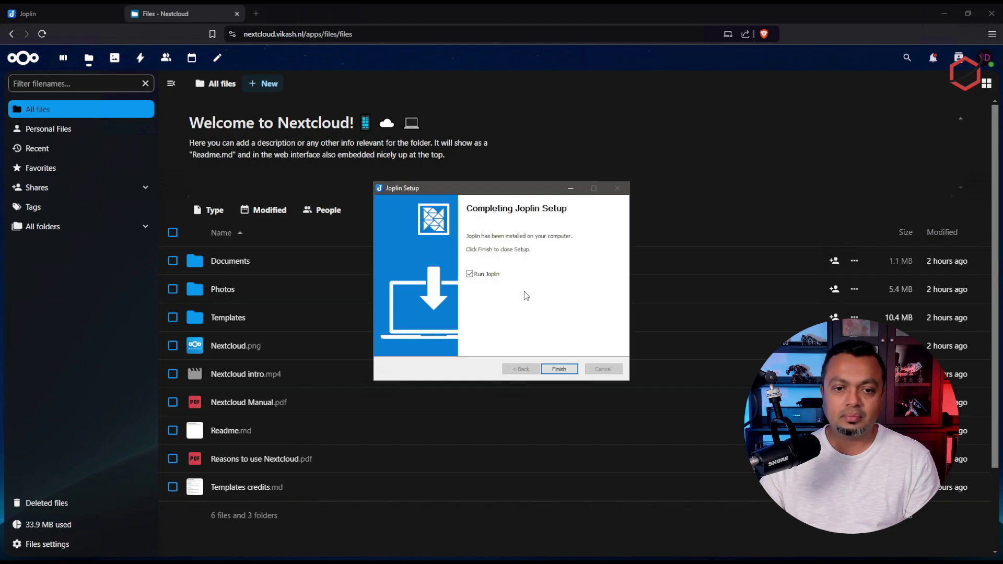
{"action": "left_click", "coordinate": [562, 369]}
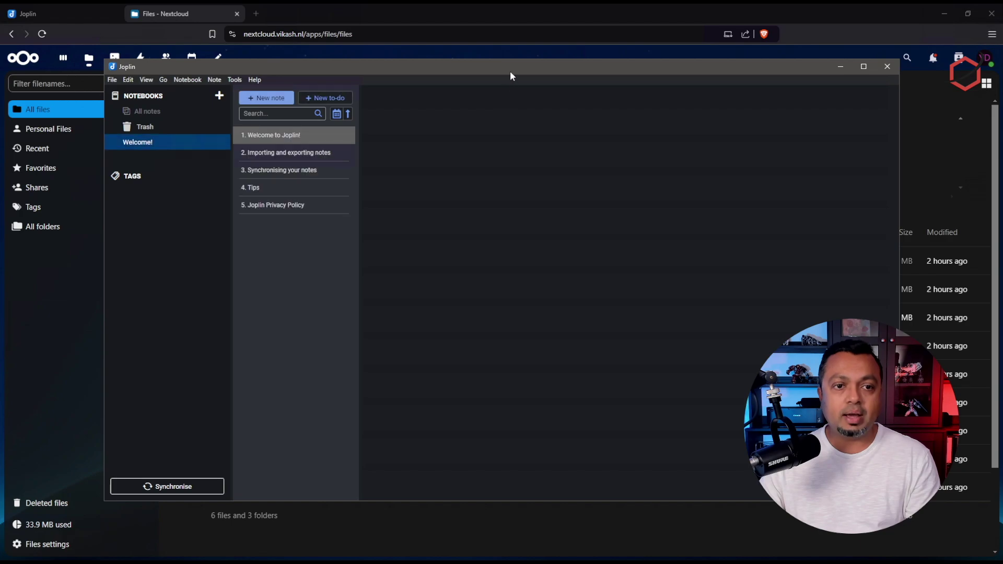
Step: Minimize the browser, then move and enlarge the Joplin window on the desktop
{"action": "left_click_drag", "start_coordinate": [509, 68], "coordinate": [499, 62]}
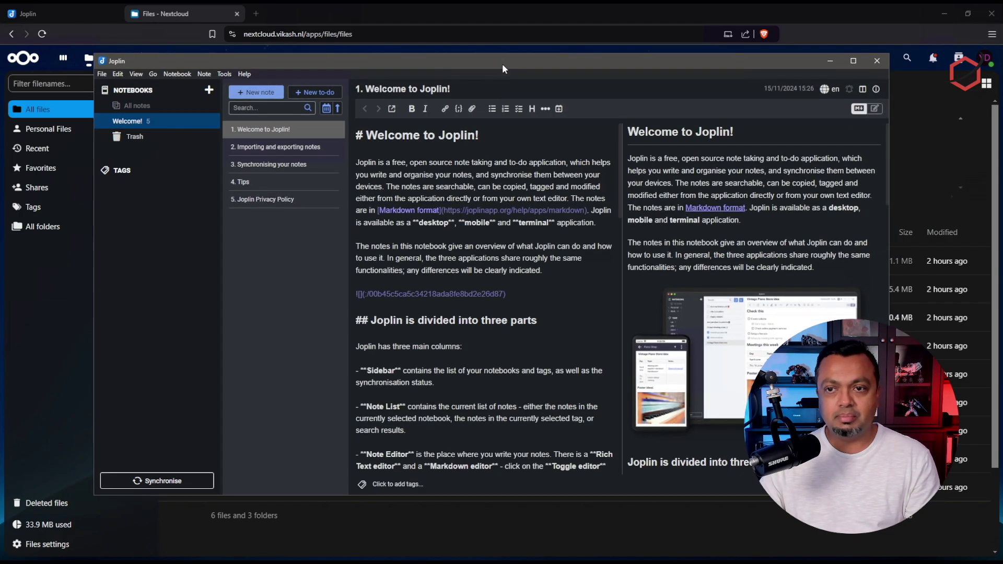
{"action": "left_click", "coordinate": [949, 16]}
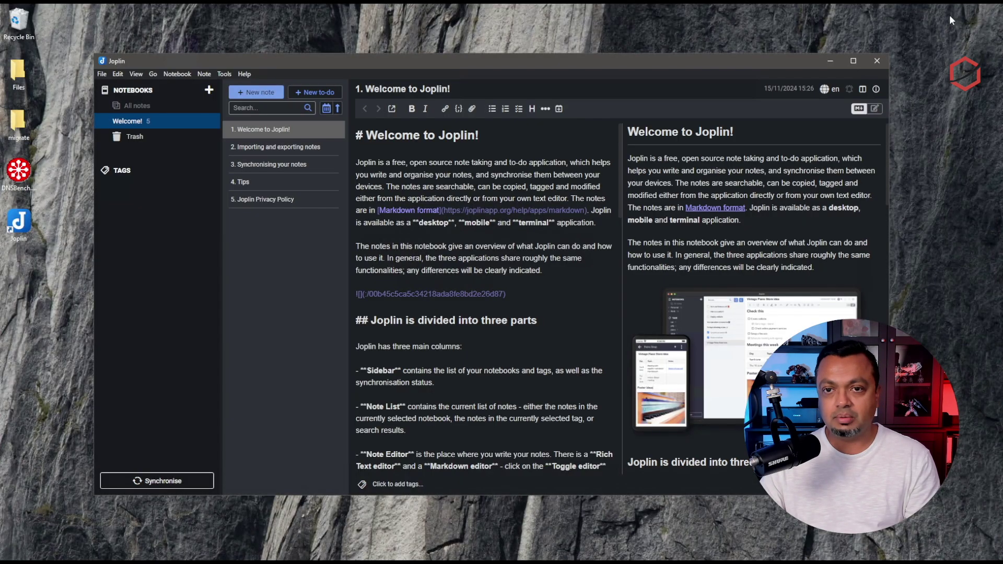
{"action": "left_click_drag", "start_coordinate": [715, 61], "coordinate": [675, 24]}
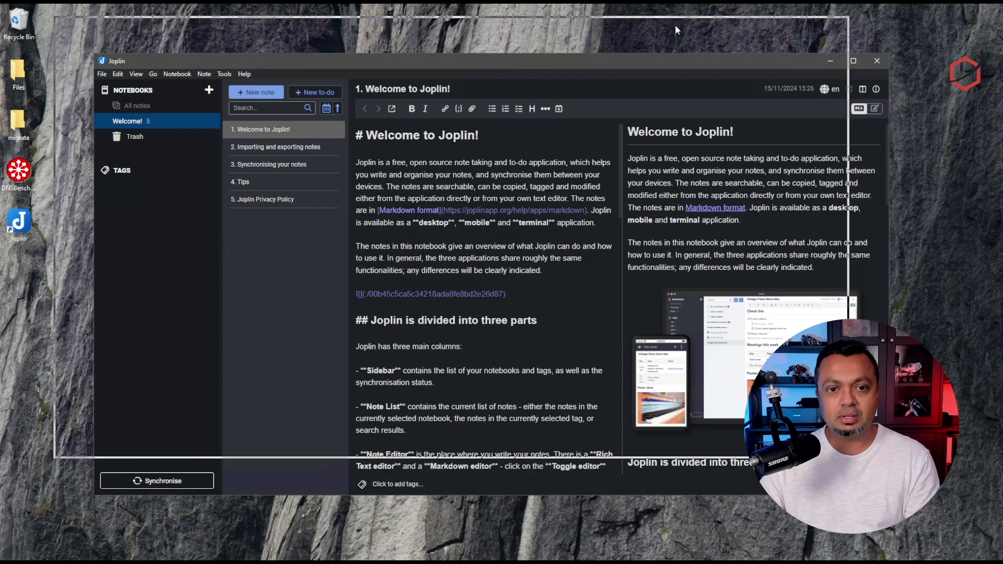
{"action": "left_click_drag", "start_coordinate": [847, 458], "coordinate": [930, 521]}
{"action": "left_click_drag", "start_coordinate": [652, 22], "coordinate": [616, 15]}
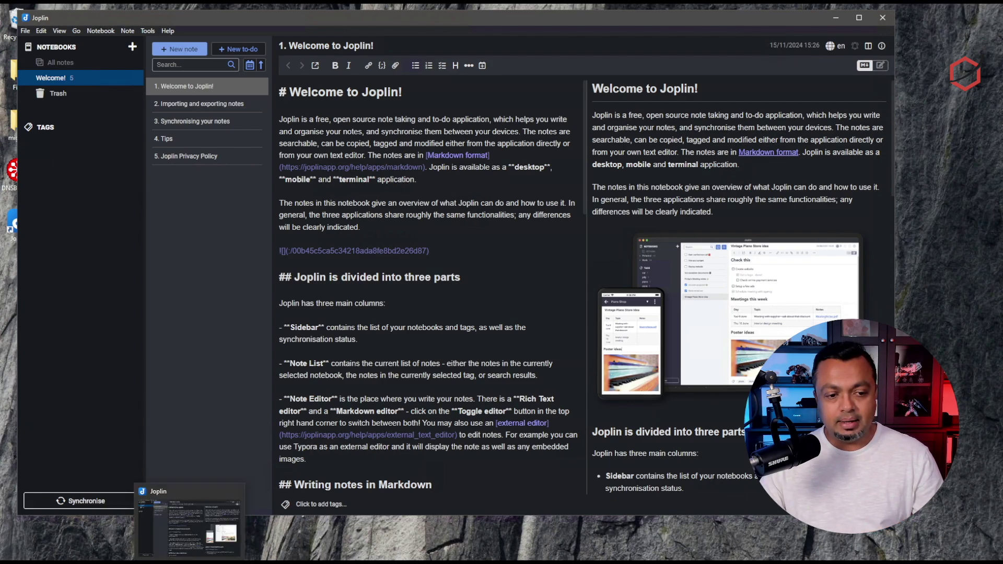
Step: Switch to Nextcloud in the browser, create a new folder named Joplin under All files, and open it
{"action": "left_click", "coordinate": [220, 562]}
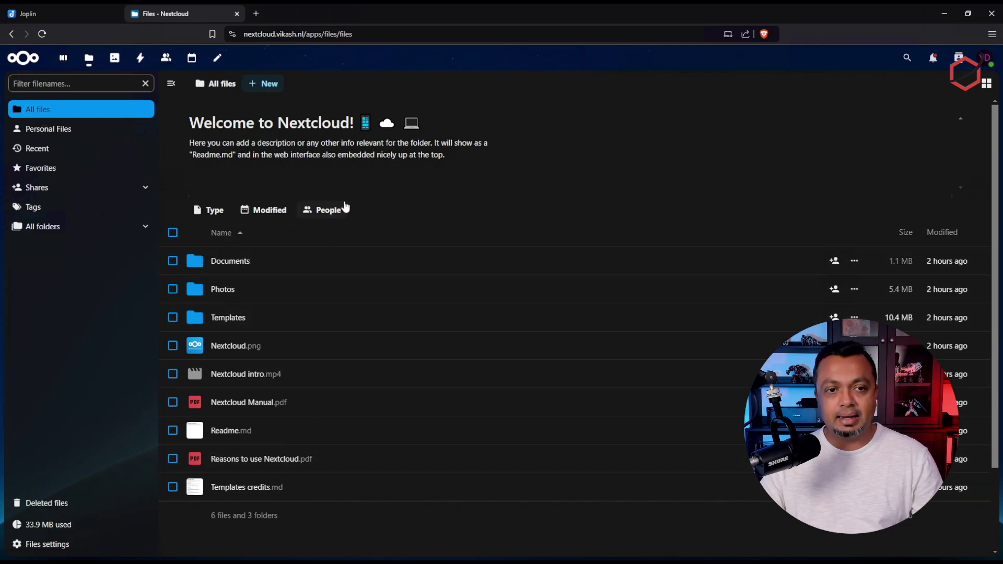
{"action": "left_click", "coordinate": [272, 85]}
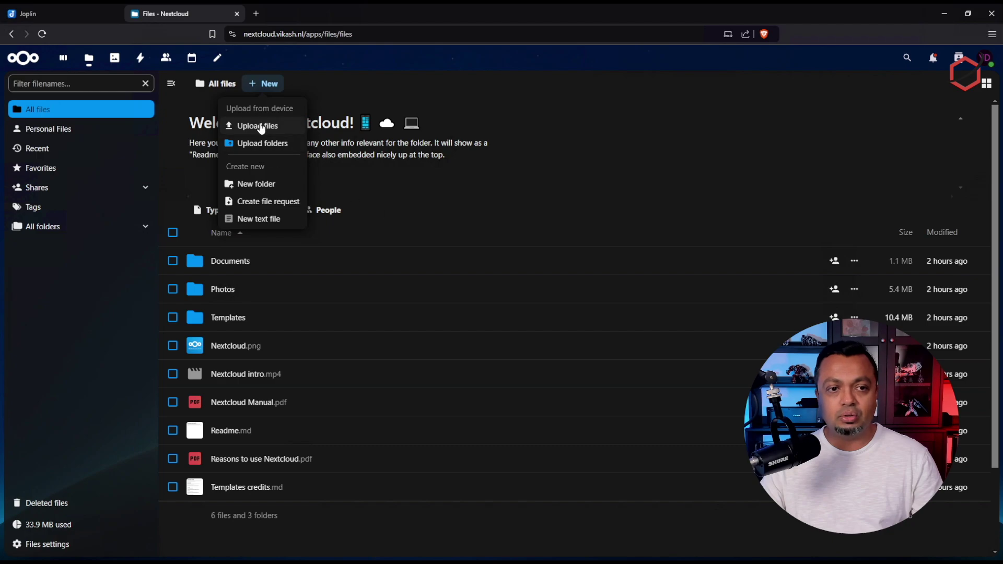
{"action": "left_click", "coordinate": [264, 187]}
{"action": "type", "text": "Joplin"}
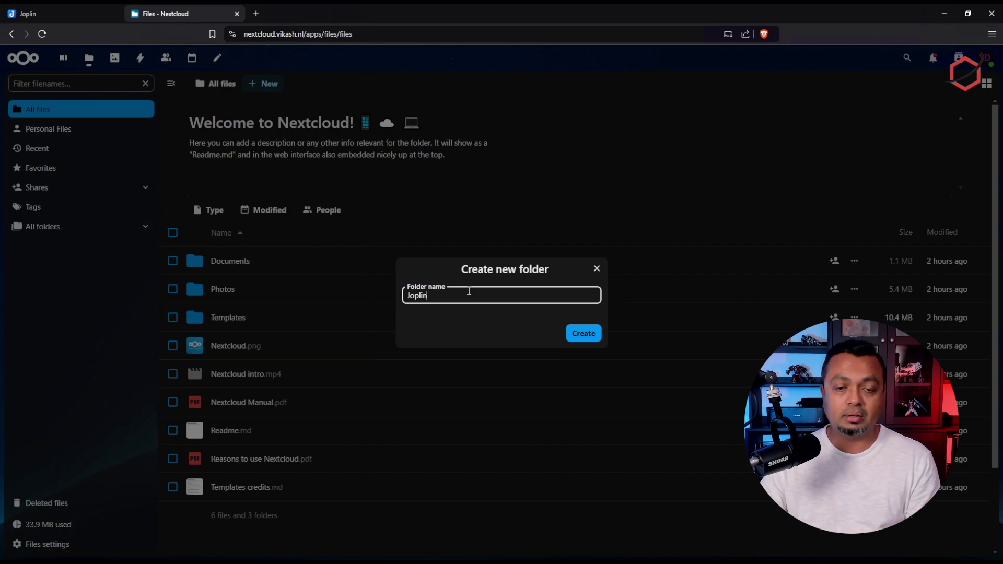
{"action": "left_click_drag", "start_coordinate": [469, 292], "coordinate": [414, 295]}
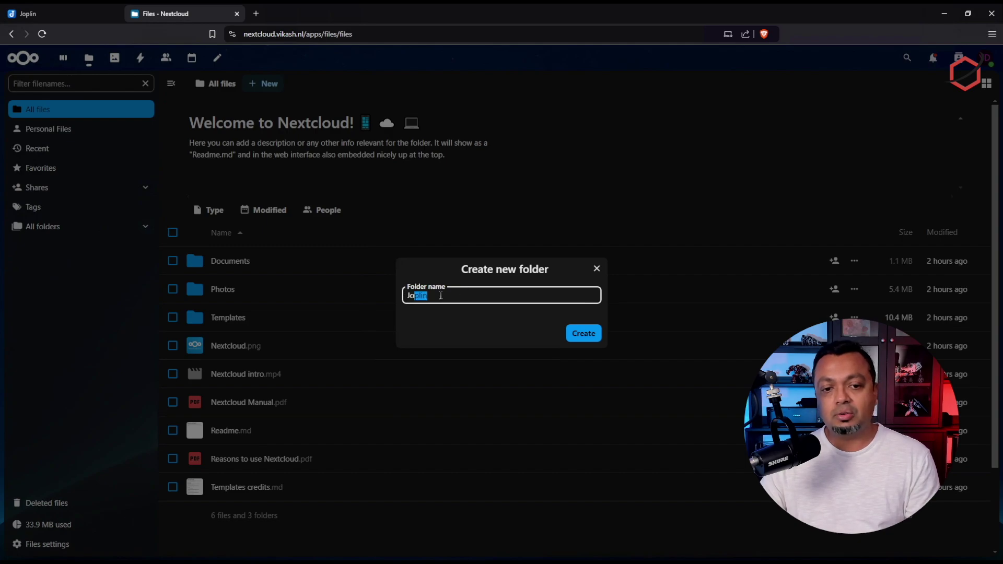
{"action": "left_click", "coordinate": [581, 333]}
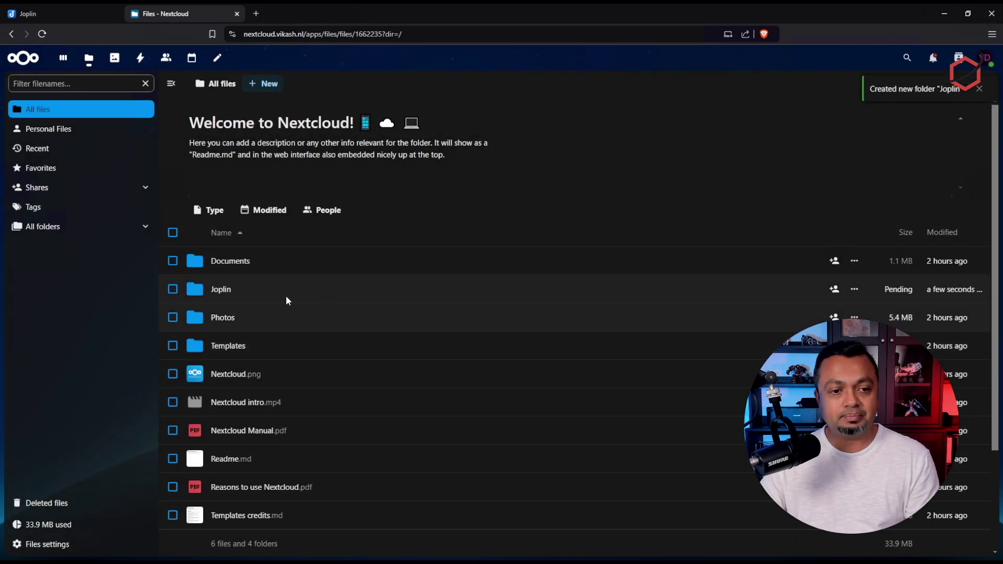
{"action": "left_click", "coordinate": [212, 289]}
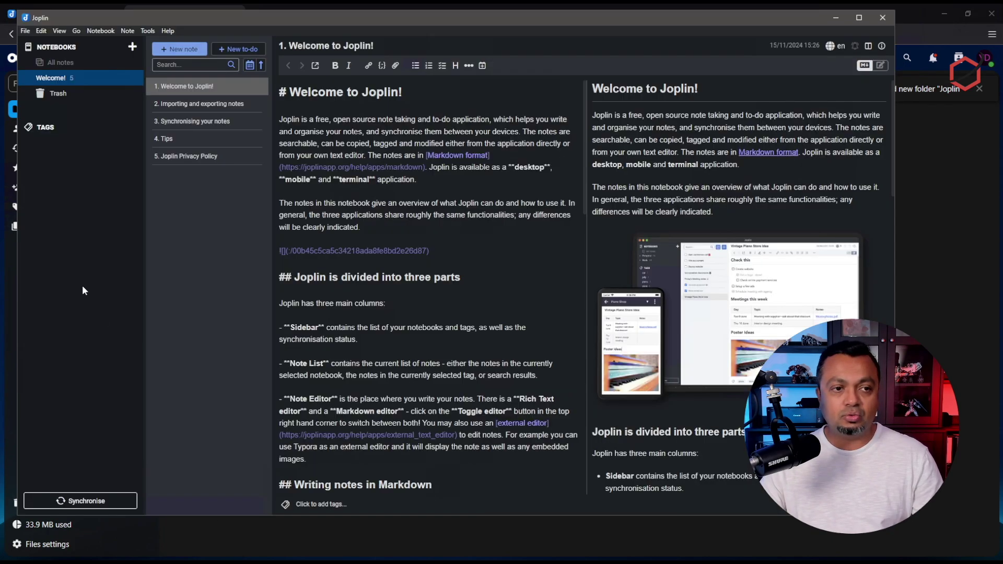
Step: Minimize the browser and set the synchronisation target to Nextcloud in Joplin's Synchronisation options
{"action": "left_click", "coordinate": [942, 14]}
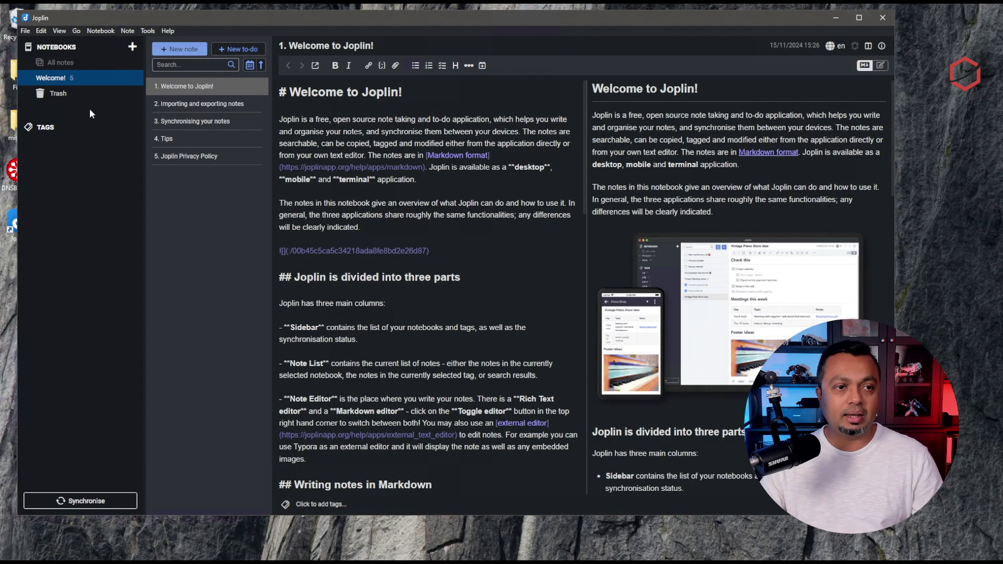
{"action": "left_click", "coordinate": [147, 30]}
{"action": "left_click", "coordinate": [157, 39]}
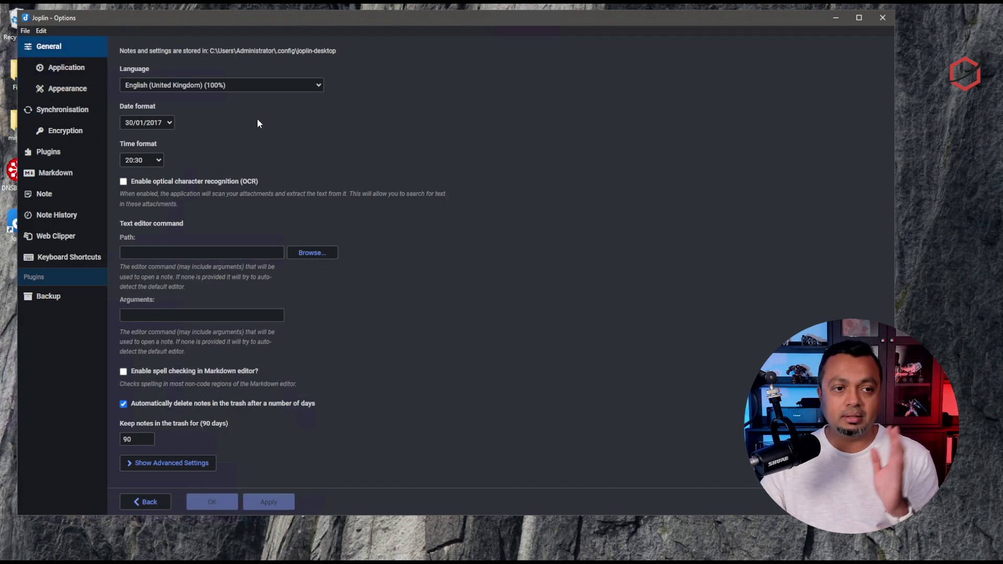
{"action": "left_click", "coordinate": [52, 110]}
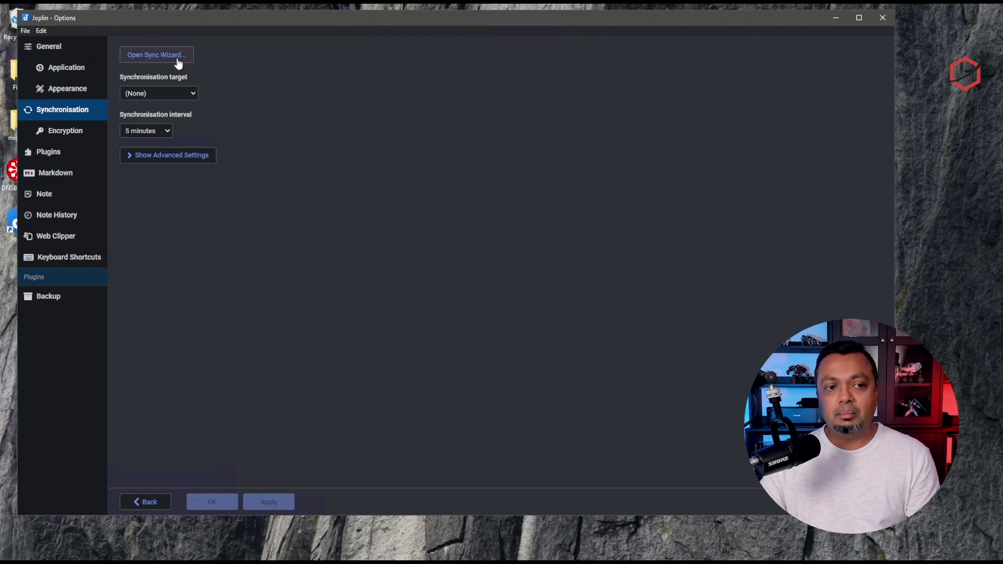
{"action": "left_click", "coordinate": [191, 96]}
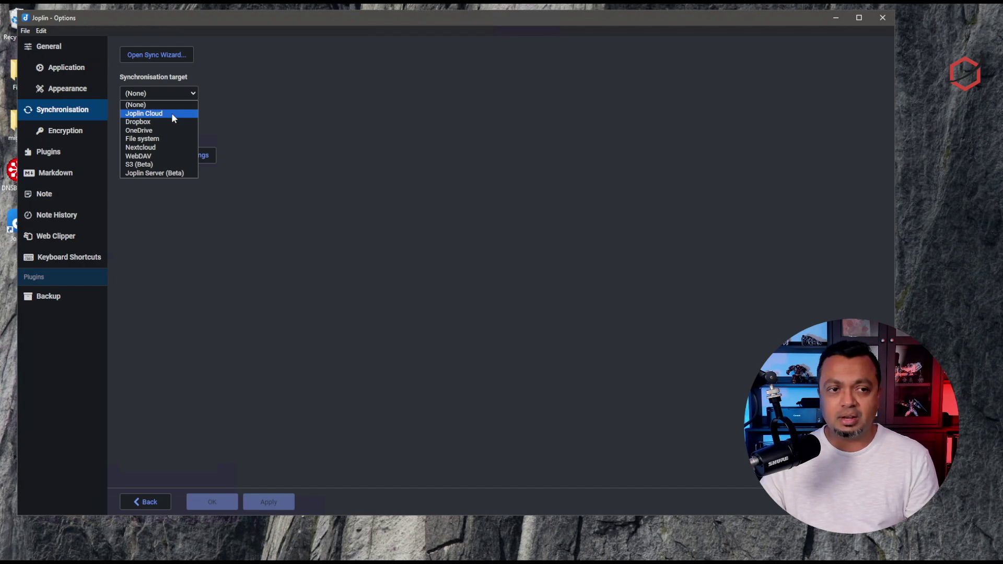
{"action": "left_click", "coordinate": [163, 147]}
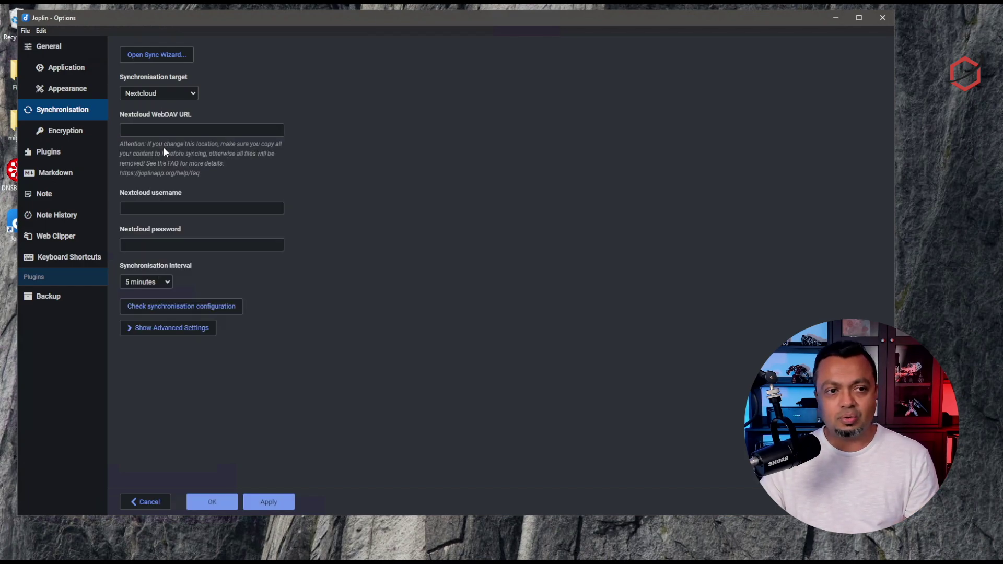
{"action": "left_click", "coordinate": [164, 128]}
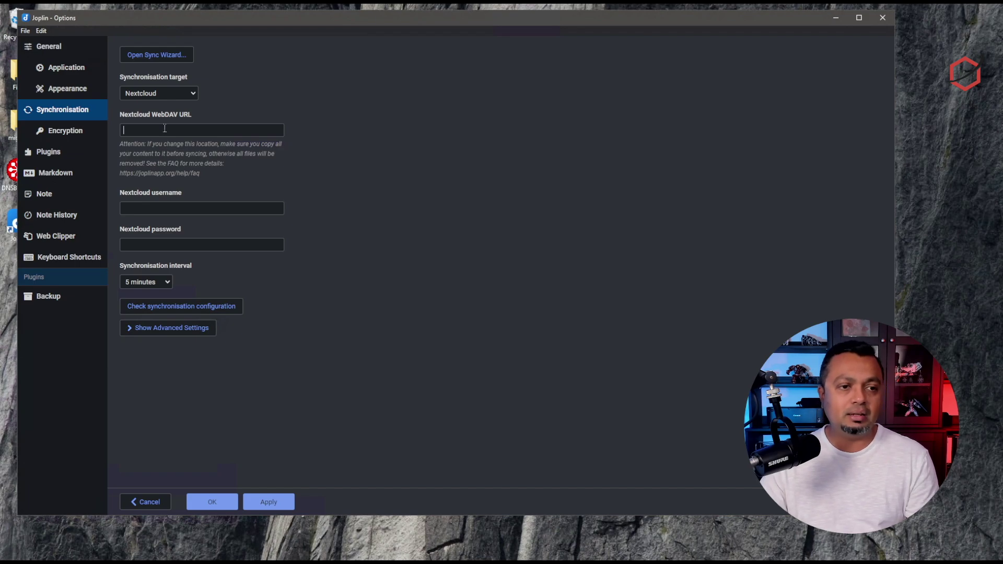
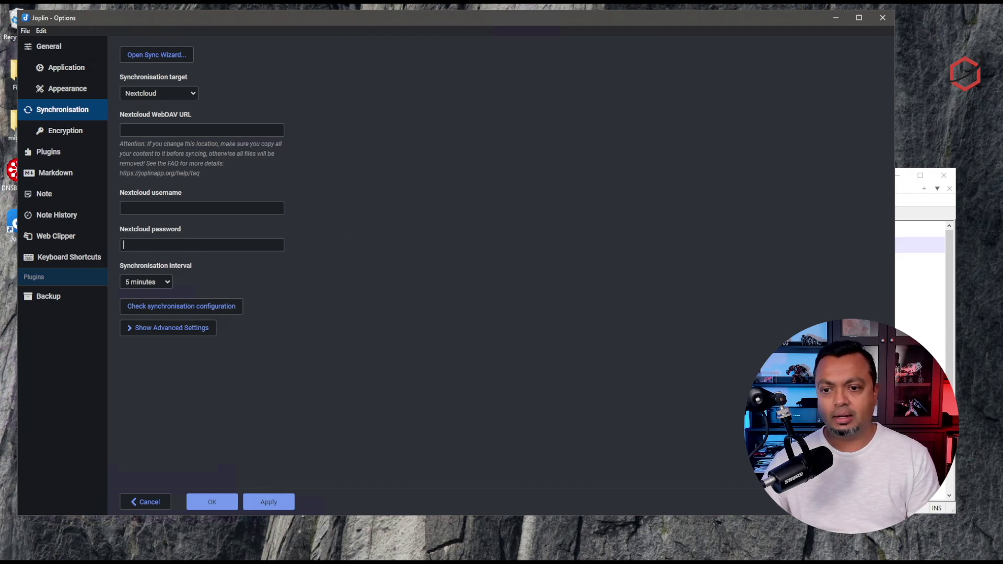
Step: Examine the WebDAV address in the Notepad++ notes and compare its folder part with the Joplin folder's address in Nextcloud
{"action": "key", "text": "alt+Tab"}
{"action": "left_click", "coordinate": [804, 277]}
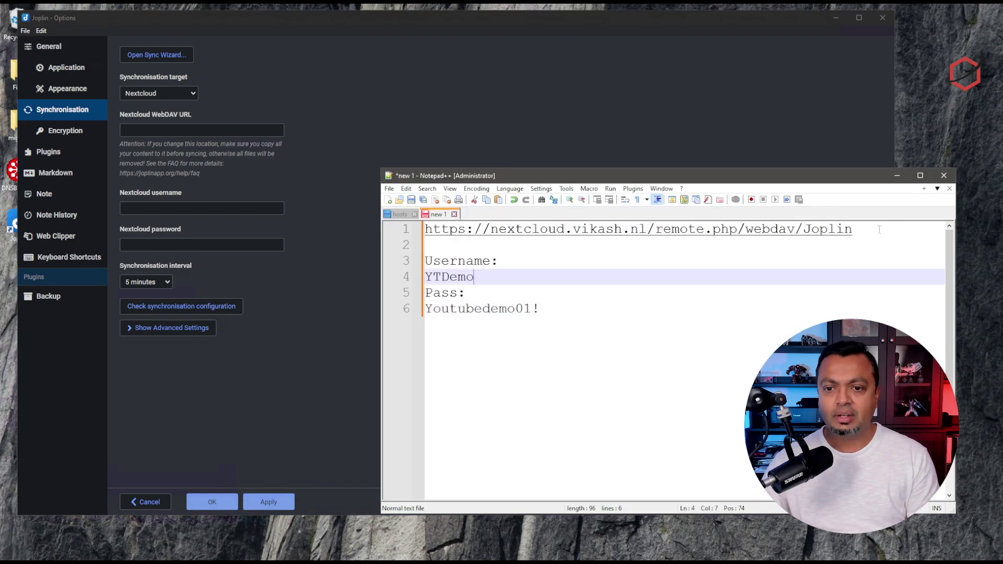
{"action": "left_click", "coordinate": [878, 229]}
{"action": "left_click_drag", "start_coordinate": [874, 234], "coordinate": [615, 229]}
{"action": "left_click", "coordinate": [657, 232]}
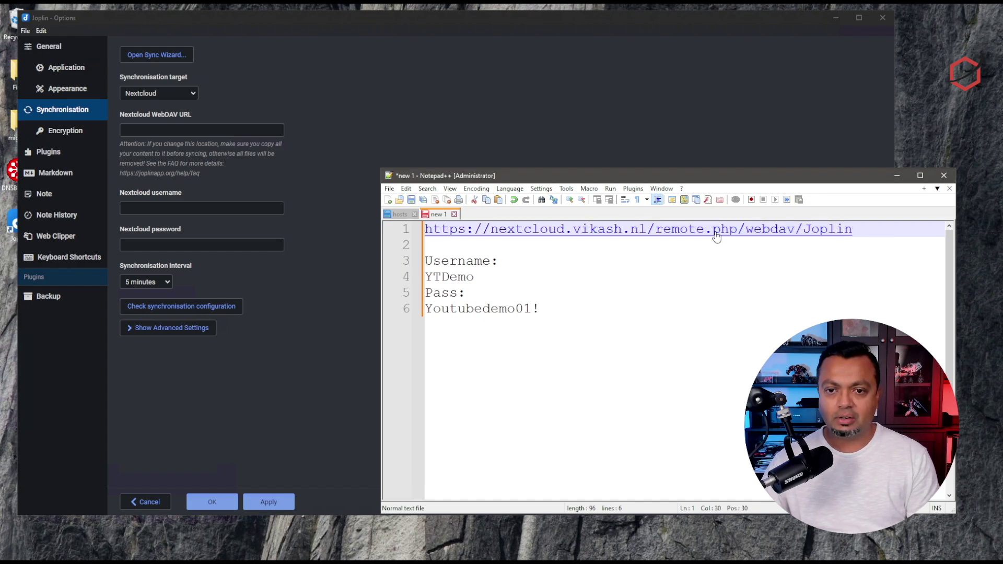
{"action": "left_click_drag", "start_coordinate": [800, 235], "coordinate": [424, 236]}
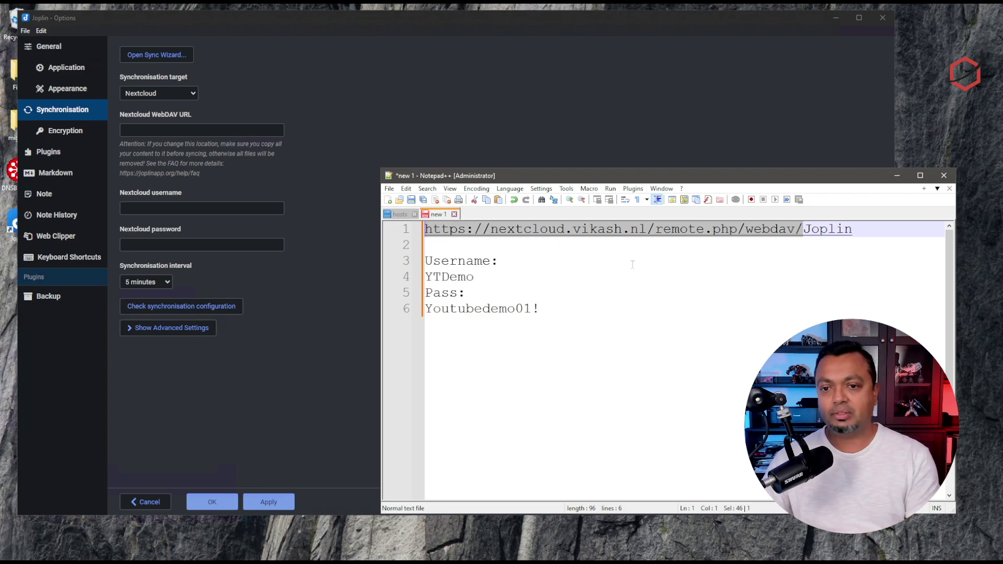
{"action": "left_click_drag", "start_coordinate": [890, 230], "coordinate": [804, 232]}
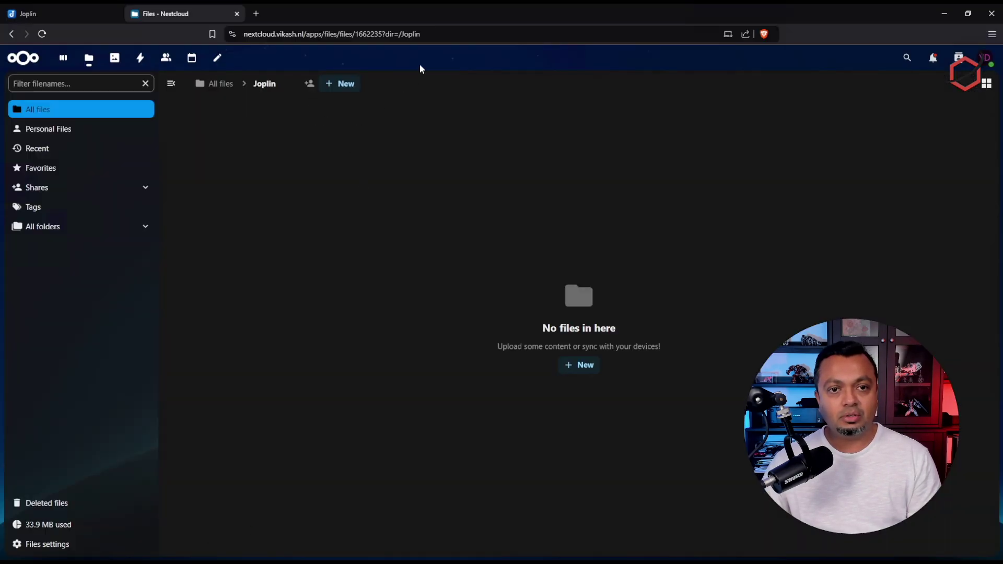
{"action": "left_click", "coordinate": [445, 35]}
{"action": "left_click", "coordinate": [446, 36]}
{"action": "left_click_drag", "start_coordinate": [460, 35], "coordinate": [423, 35]}
{"action": "left_click", "coordinate": [350, 369]}
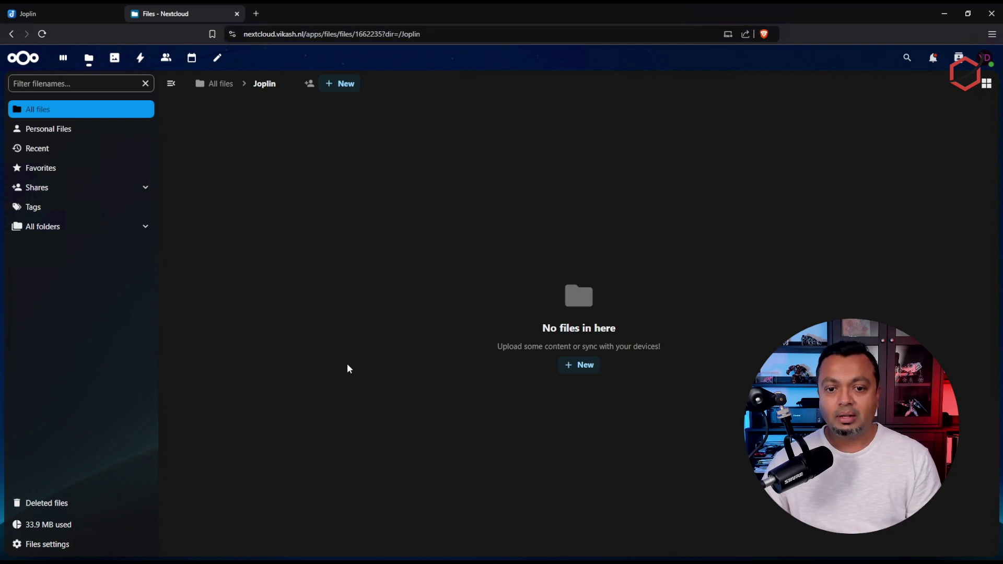
Step: Copy the full WebDAV address ending in remote.php/webdav/Joplin from the Notepad++ notes into Joplin's Nextcloud WebDAV URL
{"action": "key", "text": "alt+Tab"}
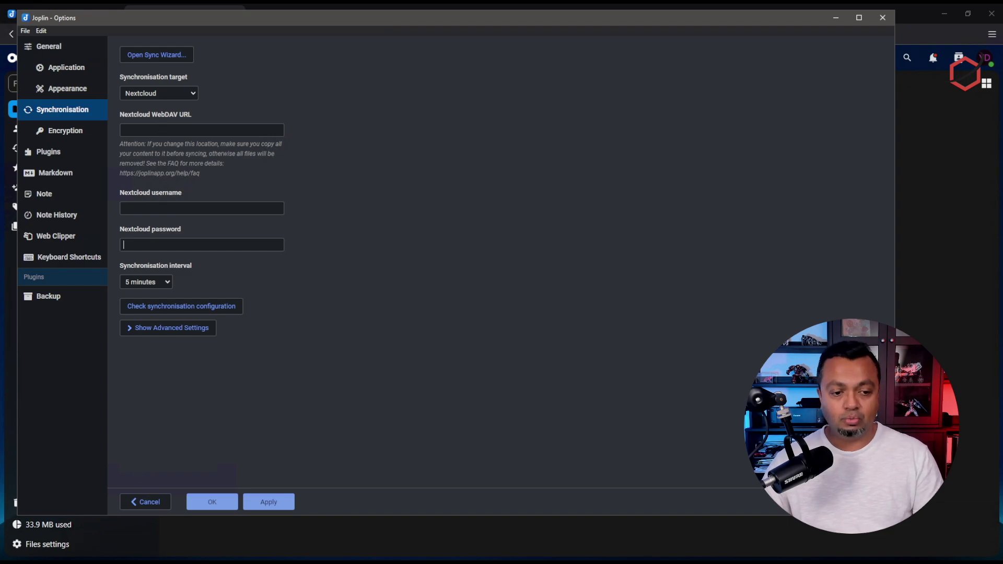
{"action": "key", "text": "alt+Tab"}
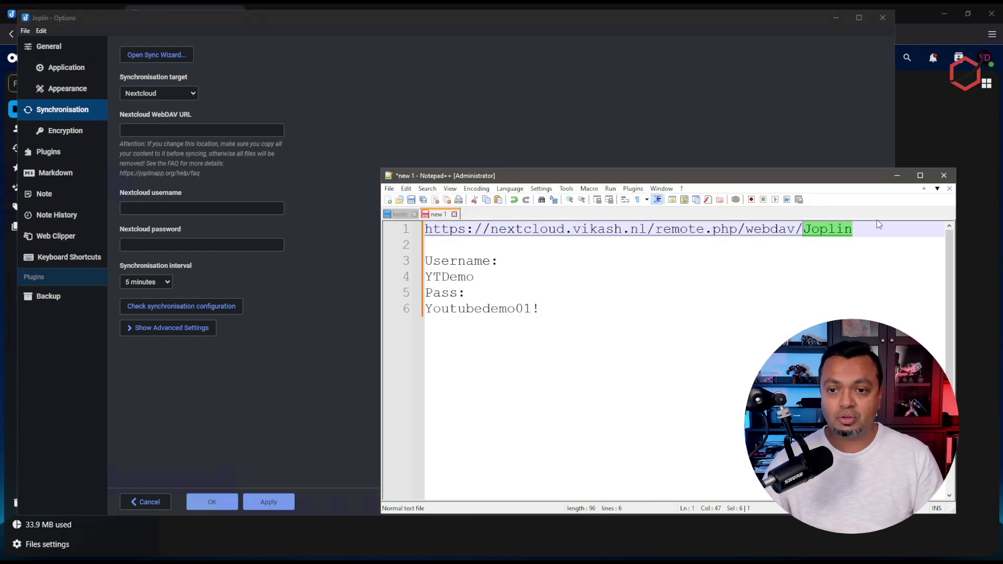
{"action": "left_click", "coordinate": [889, 232]}
{"action": "left_click_drag", "start_coordinate": [851, 230], "coordinate": [804, 232]}
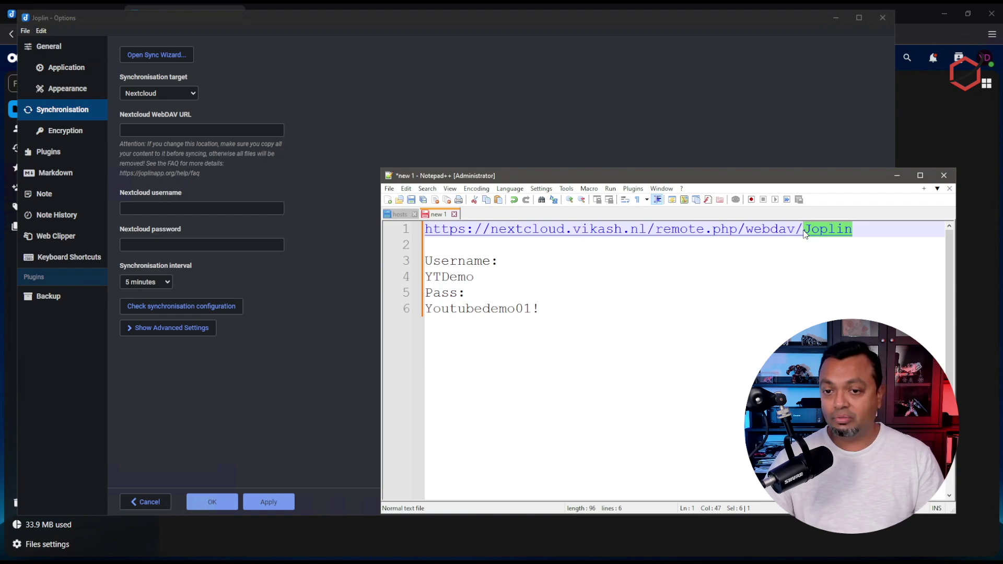
{"action": "left_click", "coordinate": [844, 231]}
{"action": "left_click_drag", "start_coordinate": [882, 232], "coordinate": [424, 230]}
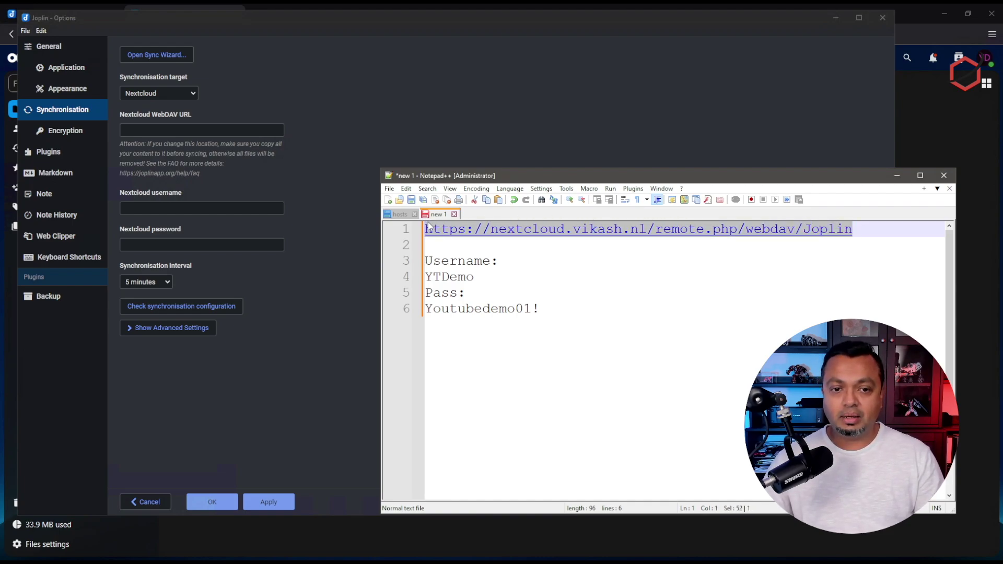
{"action": "right_click", "coordinate": [507, 230]}
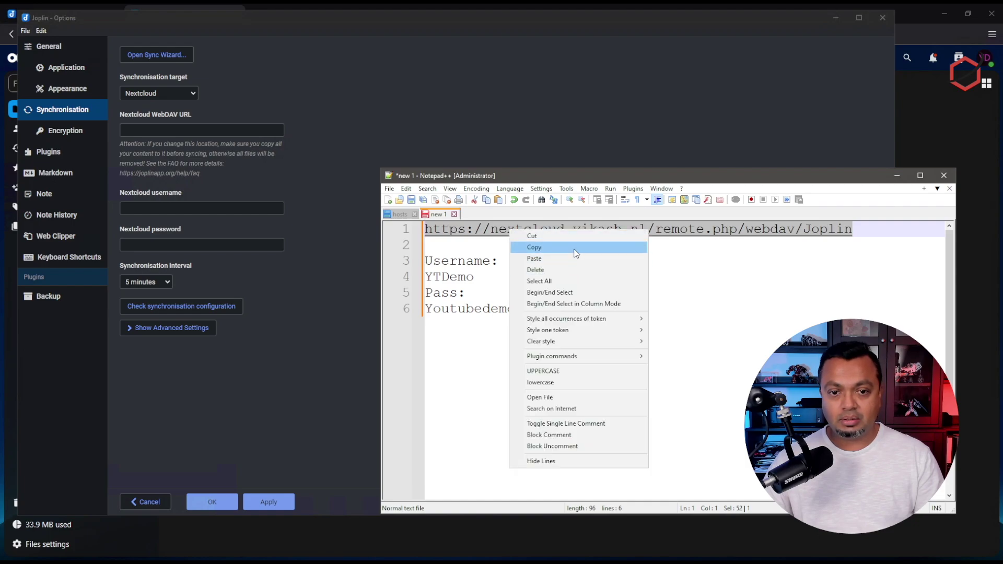
{"action": "left_click", "coordinate": [527, 247]}
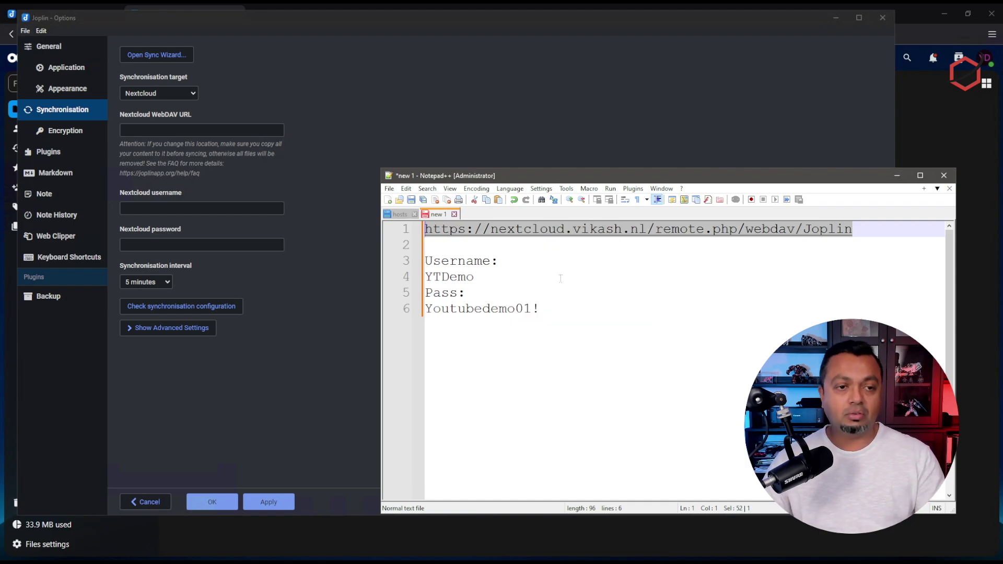
{"action": "left_click", "coordinate": [165, 129]}
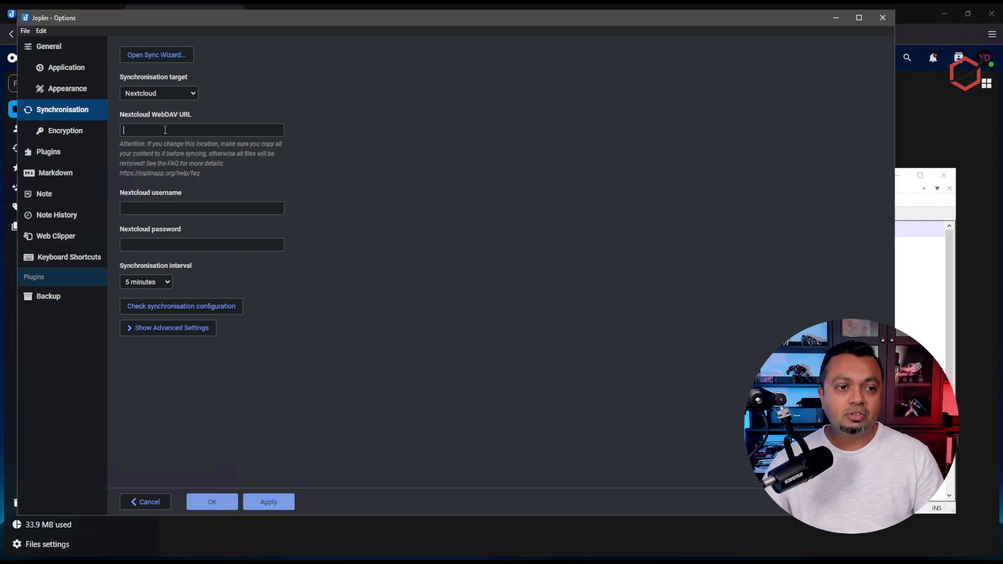
{"action": "key", "text": "ctrl+v"}
Step: Copy the account username from the Notepad++ notes and paste it as the Nextcloud username in Joplin
{"action": "left_click", "coordinate": [197, 208]}
{"action": "key", "text": "alt+Tab"}
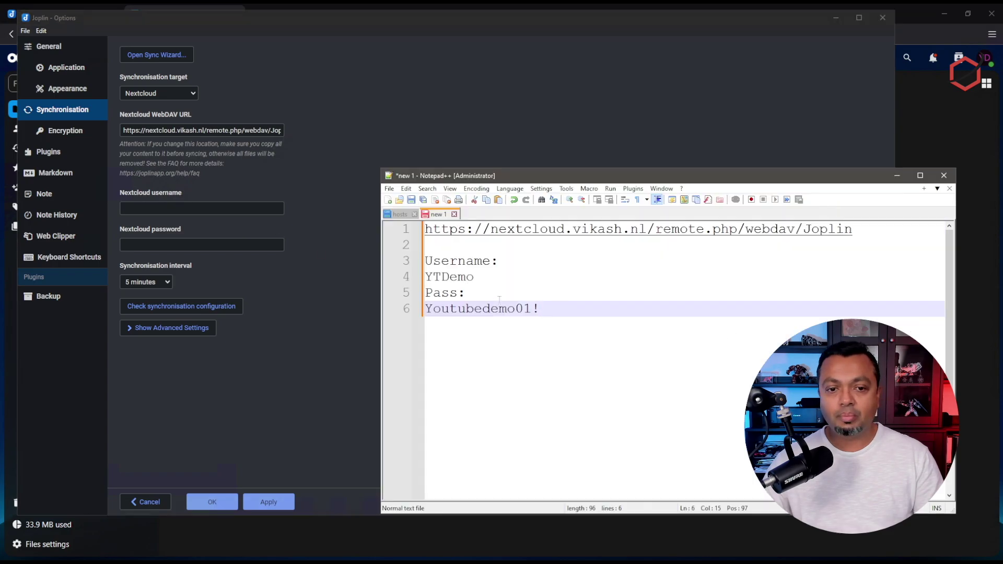
{"action": "double_click", "coordinate": [452, 276]}
{"action": "right_click", "coordinate": [450, 274]}
{"action": "left_click", "coordinate": [497, 293]}
{"action": "left_click", "coordinate": [204, 209]}
{"action": "right_click", "coordinate": [205, 209]}
{"action": "left_click", "coordinate": [229, 238]}
Step: Copy the account password from the Notepad++ notes and paste it as the Nextcloud password in Joplin
{"action": "key", "text": "alt+Tab"}
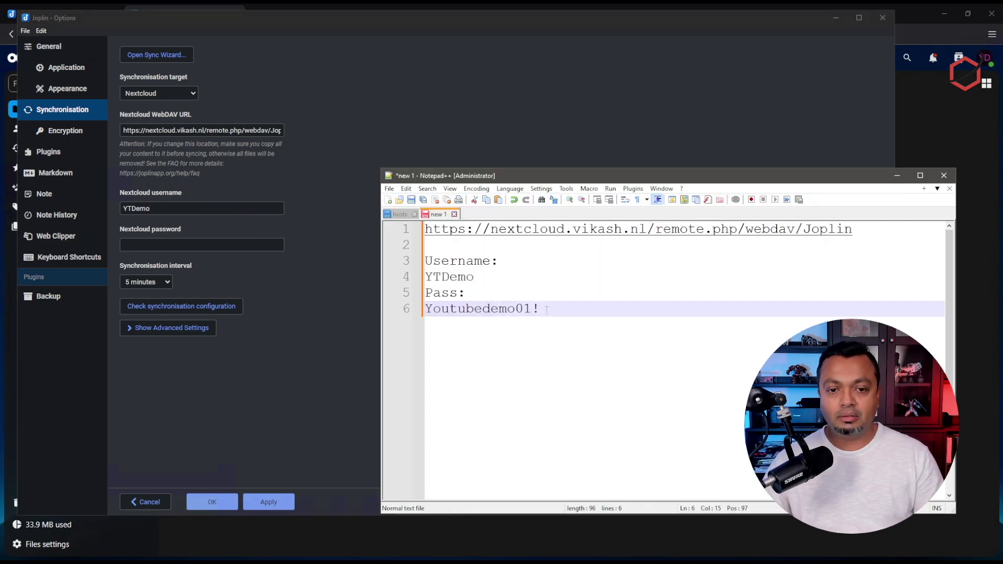
{"action": "left_click_drag", "start_coordinate": [546, 310], "coordinate": [426, 310]}
{"action": "key", "text": "alt+Tab"}
{"action": "left_click", "coordinate": [237, 243]}
{"action": "key", "text": "ctrl+v"}
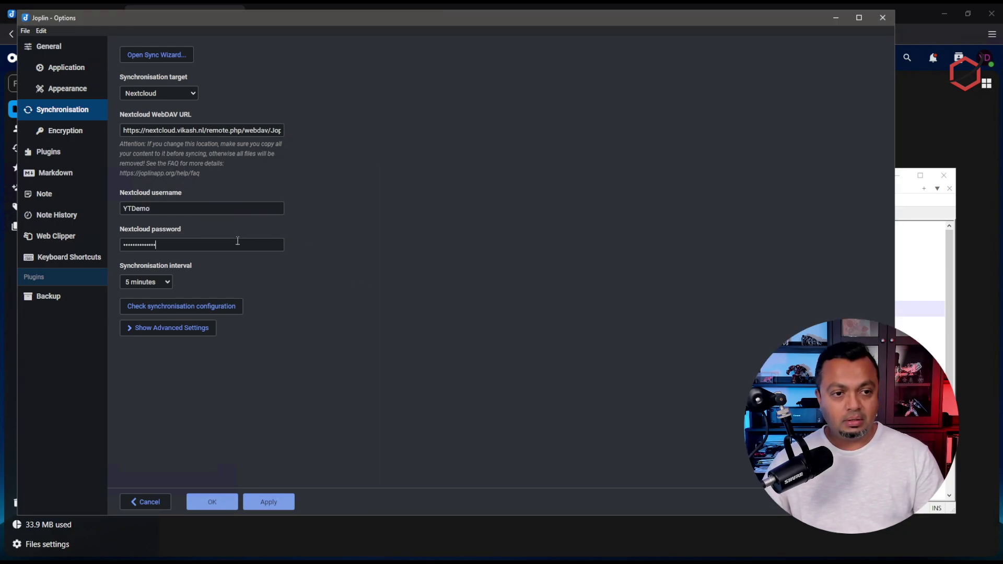
Step: Keep the synchronisation interval at 5 minutes, check the synchronisation configuration, and return to the notes view
{"action": "left_click", "coordinate": [169, 281]}
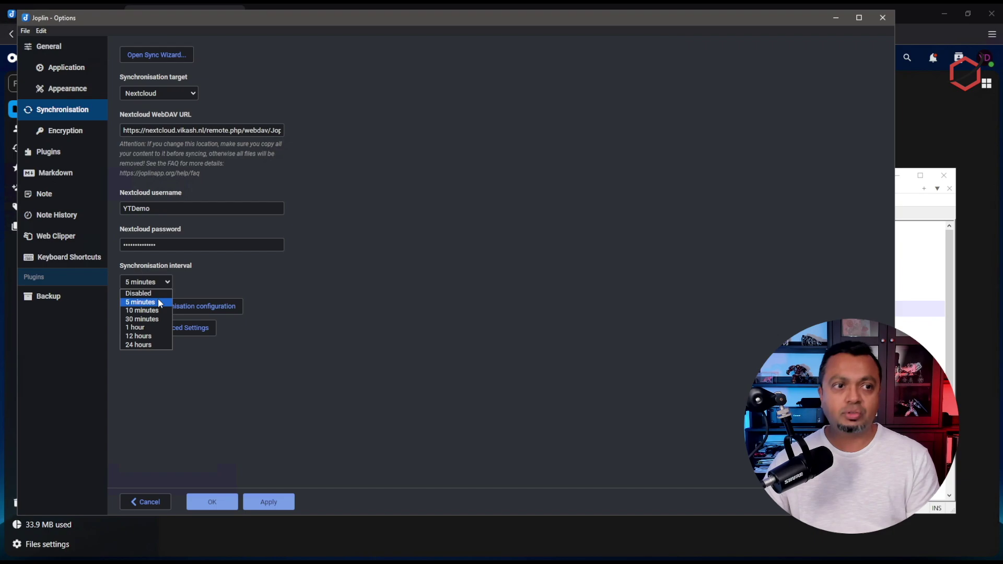
{"action": "left_click", "coordinate": [295, 306]}
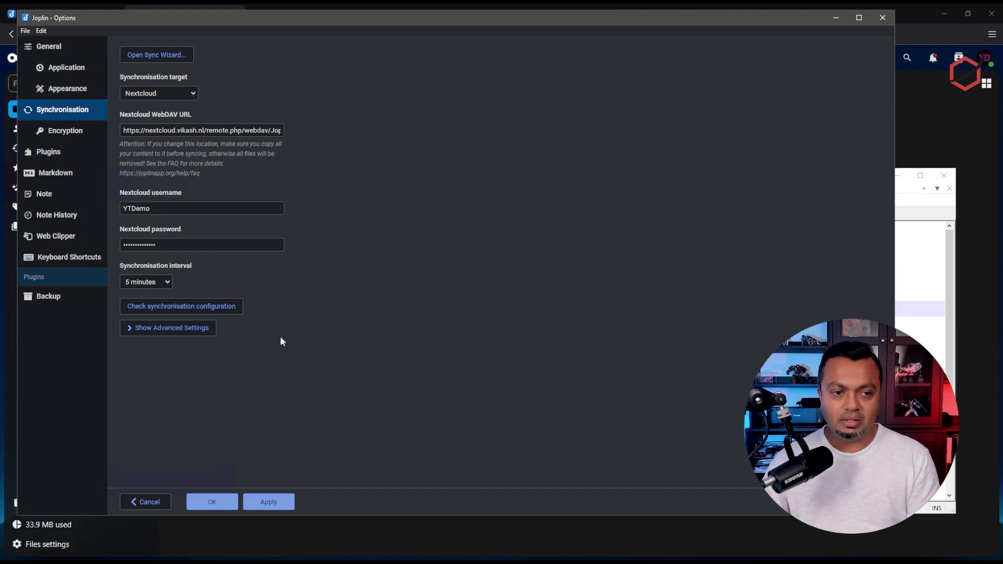
{"action": "left_click", "coordinate": [180, 312]}
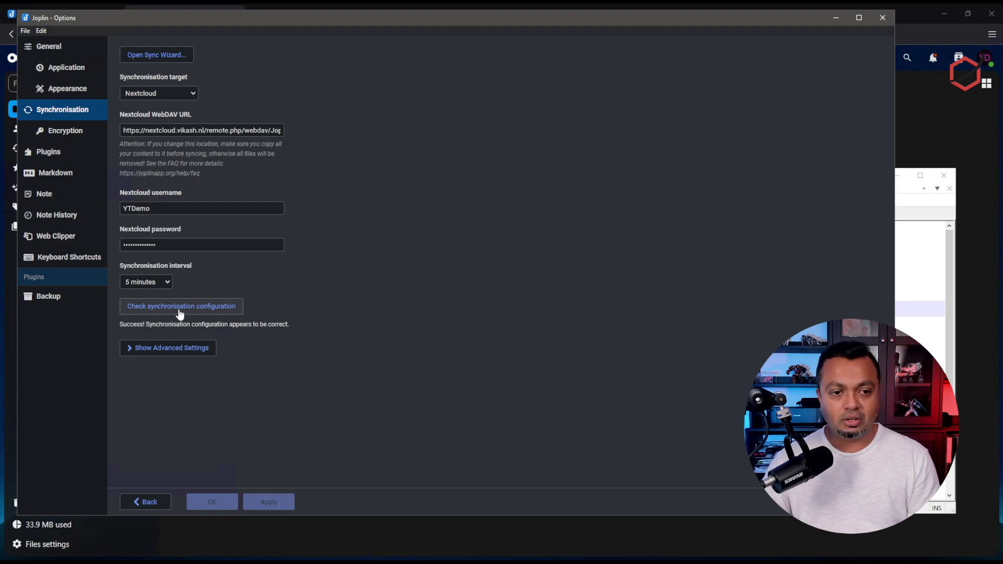
{"action": "left_click_drag", "start_coordinate": [125, 327], "coordinate": [309, 328]}
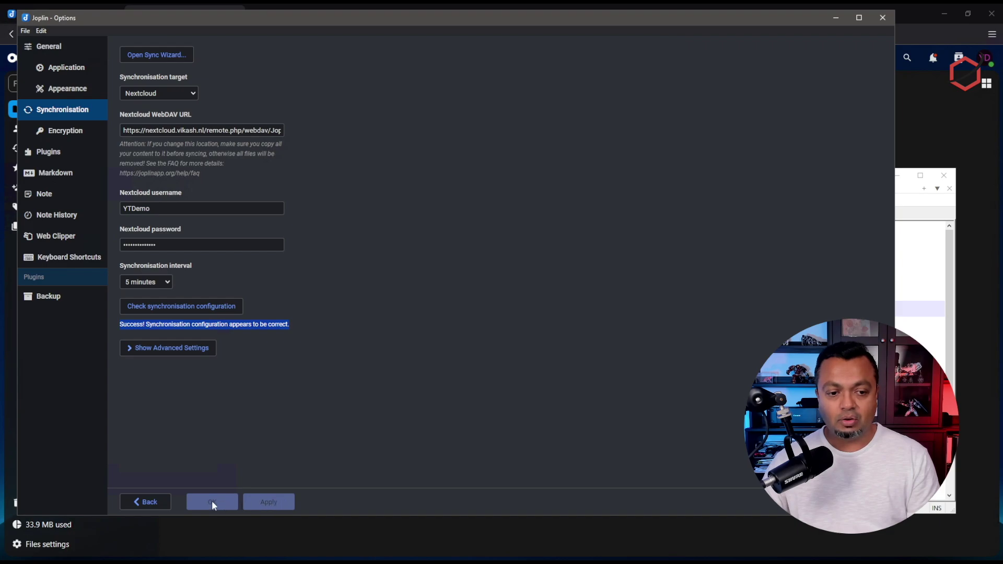
{"action": "left_click", "coordinate": [151, 501]}
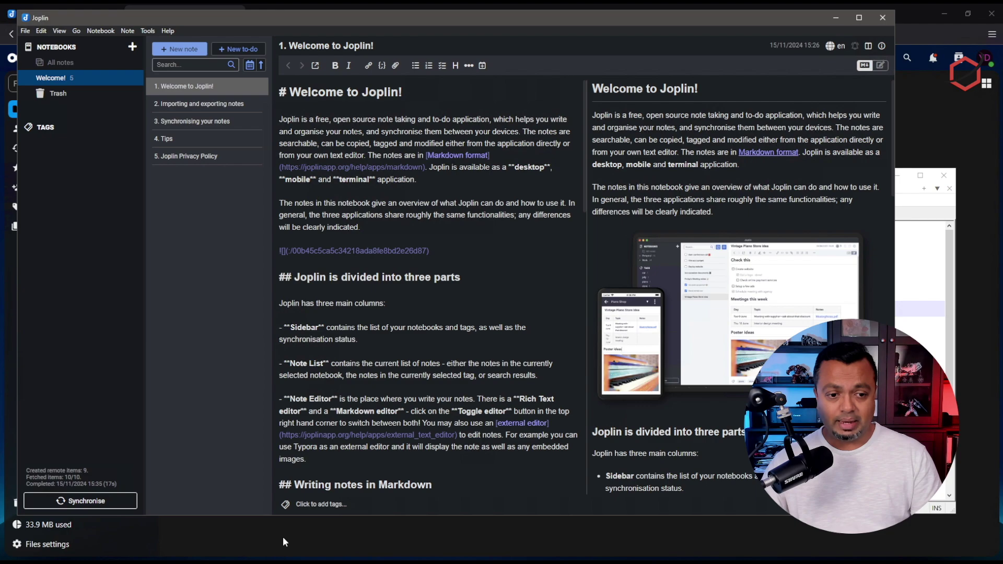
Step: Switch to Nextcloud in the browser and reload the Joplin folder to view the synchronised files
{"action": "key", "text": "alt+Tab"}
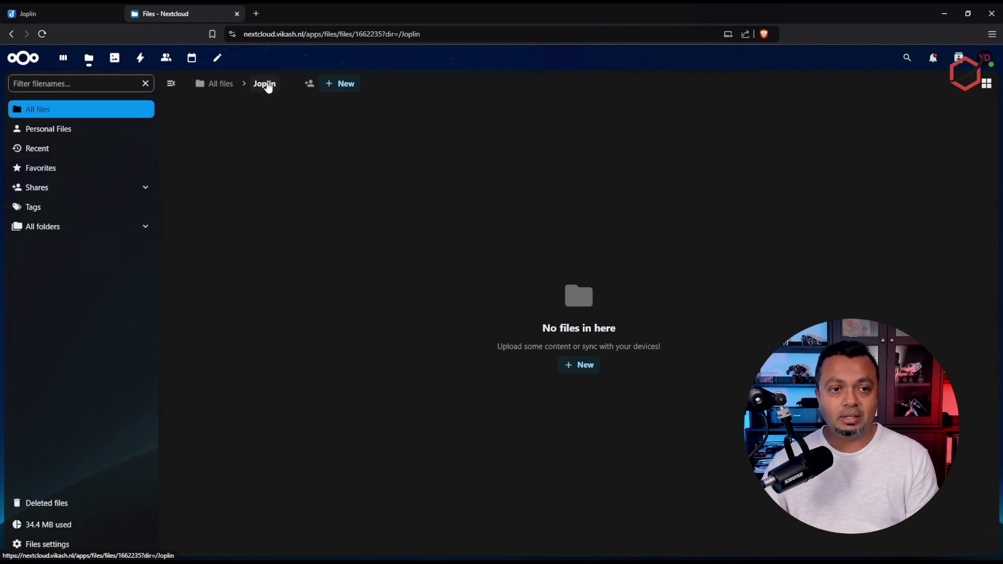
{"action": "left_click", "coordinate": [42, 34]}
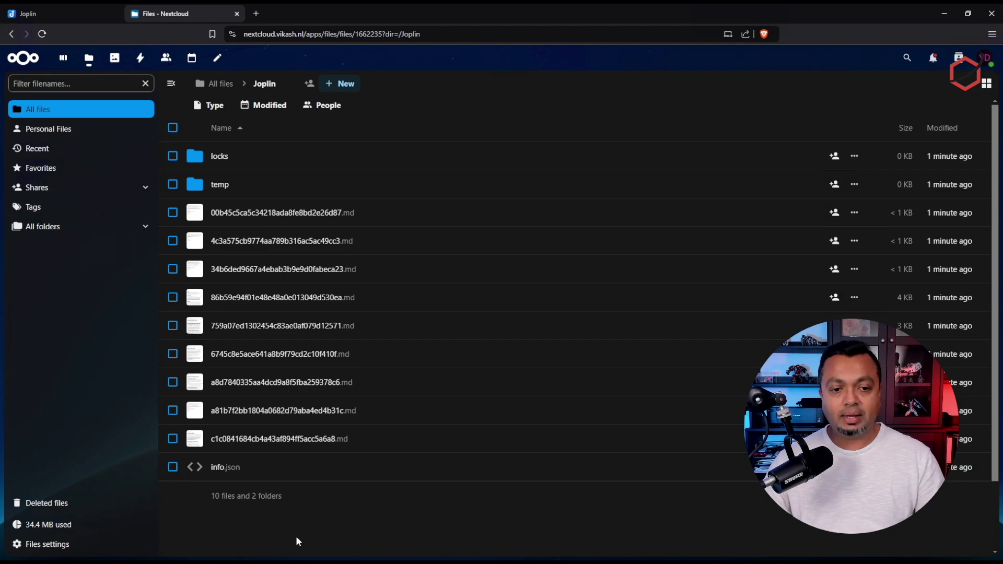
Step: Switch to the Joplin desktop app and create a note titled "Youtube Test demo" in the Welcome! notebook
{"action": "key", "text": "alt+Tab"}
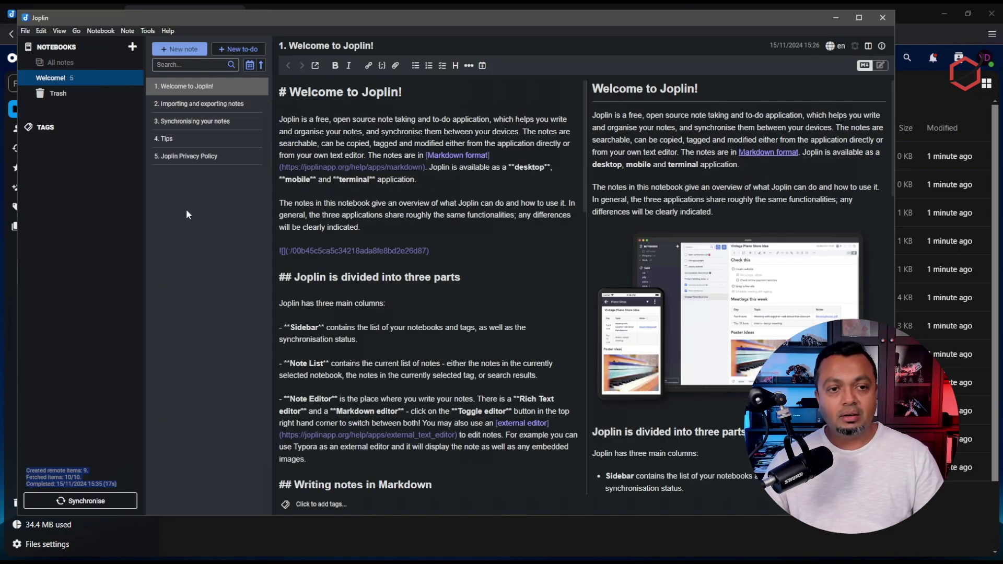
{"action": "left_click", "coordinate": [190, 49]}
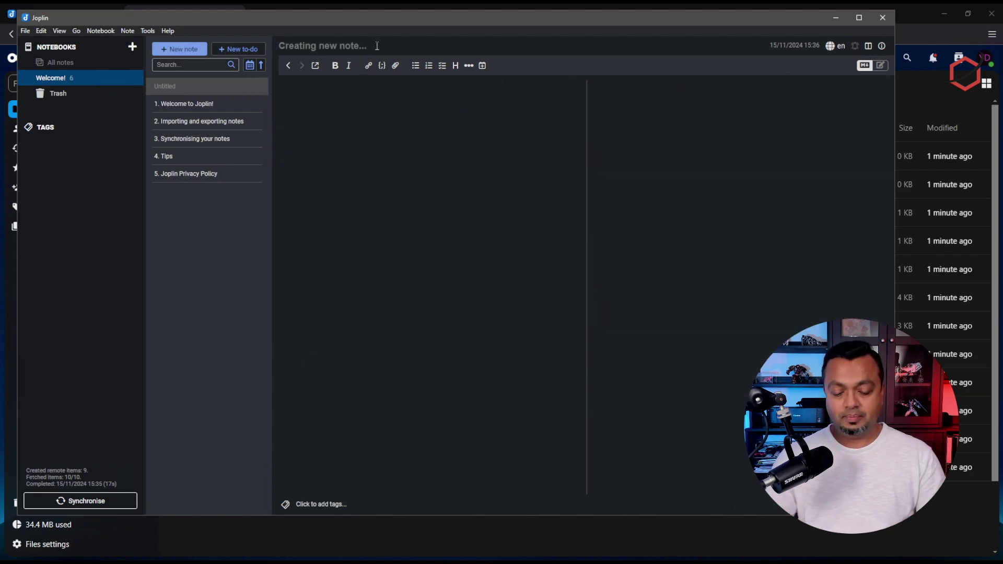
{"action": "type", "text": "Youtube"}
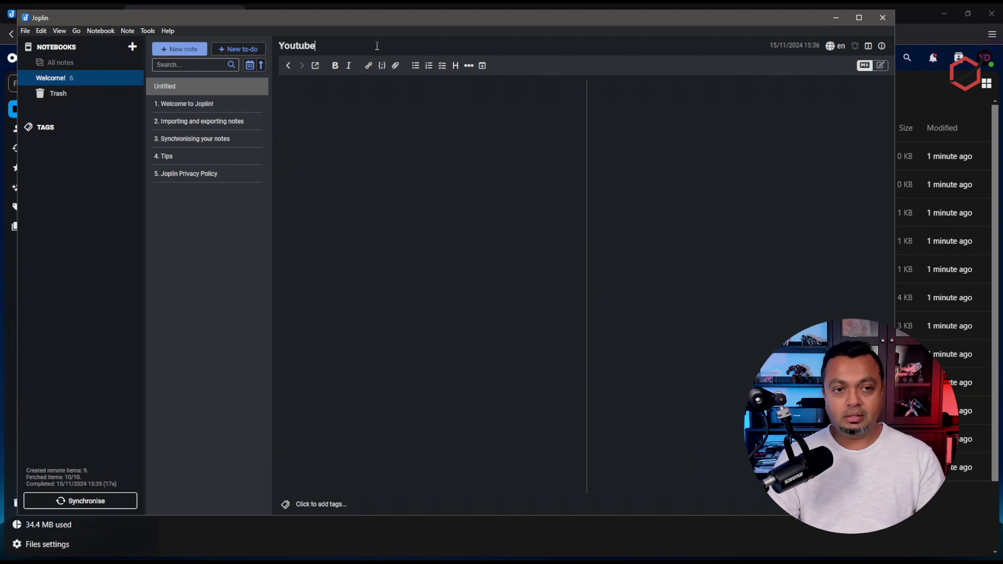
{"action": "type", "text": " Test demo"}
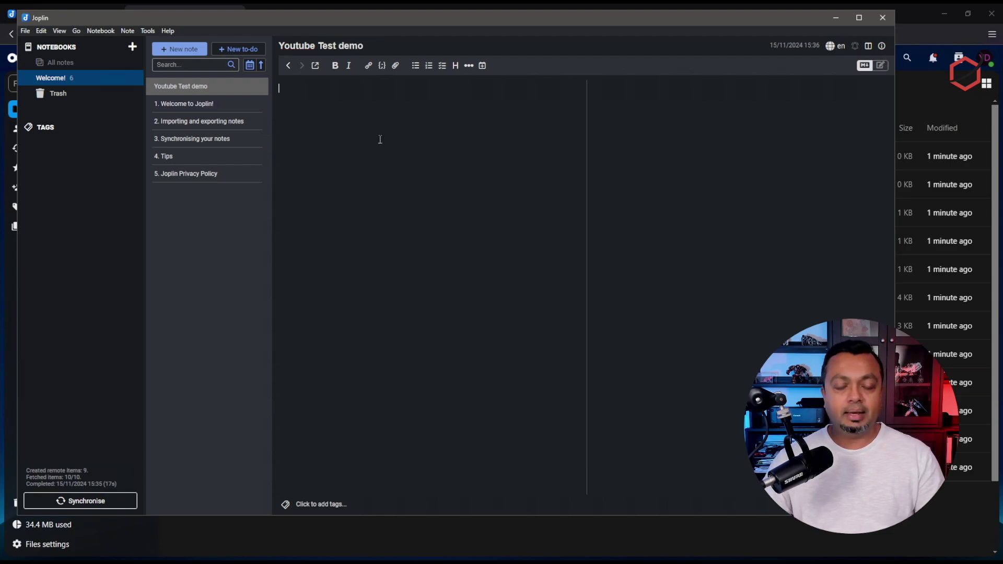
Step: Write "Information to display on iPhone client" as the note's body and synchronise the desktop notes with Nextcloud
{"action": "type", "text": "Information to displ"}
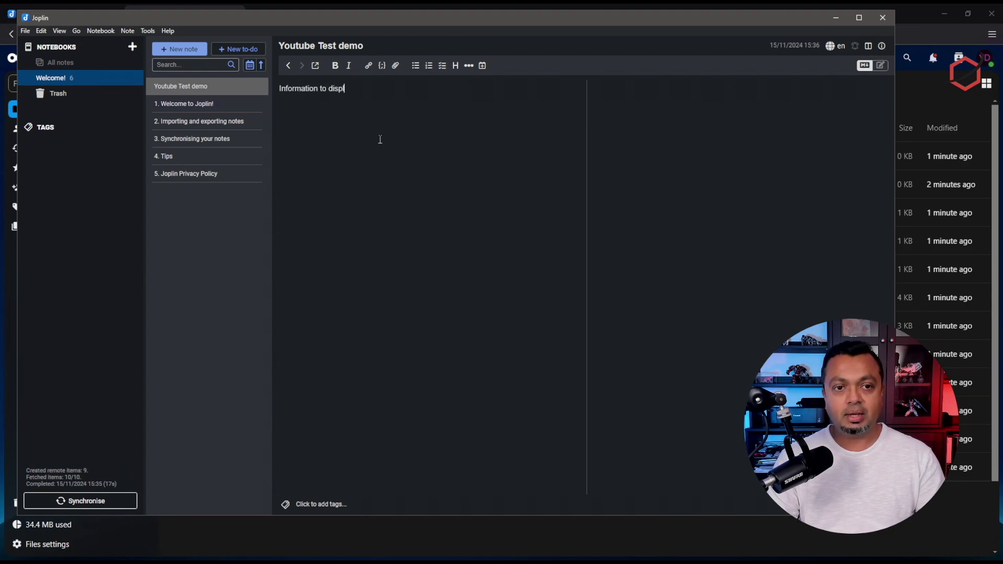
{"action": "type", "text": "ay on iPhone"}
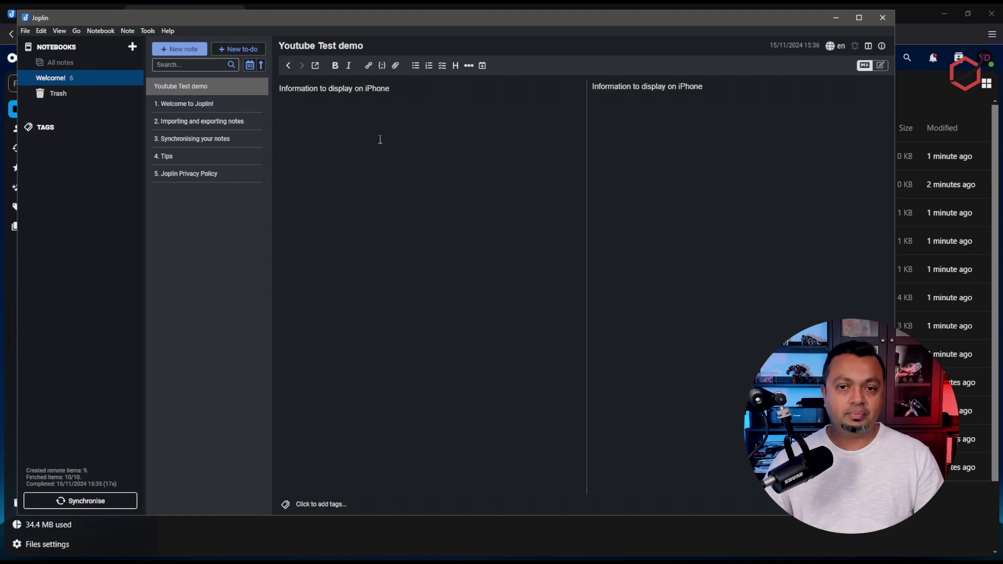
{"action": "type", "text": " client"}
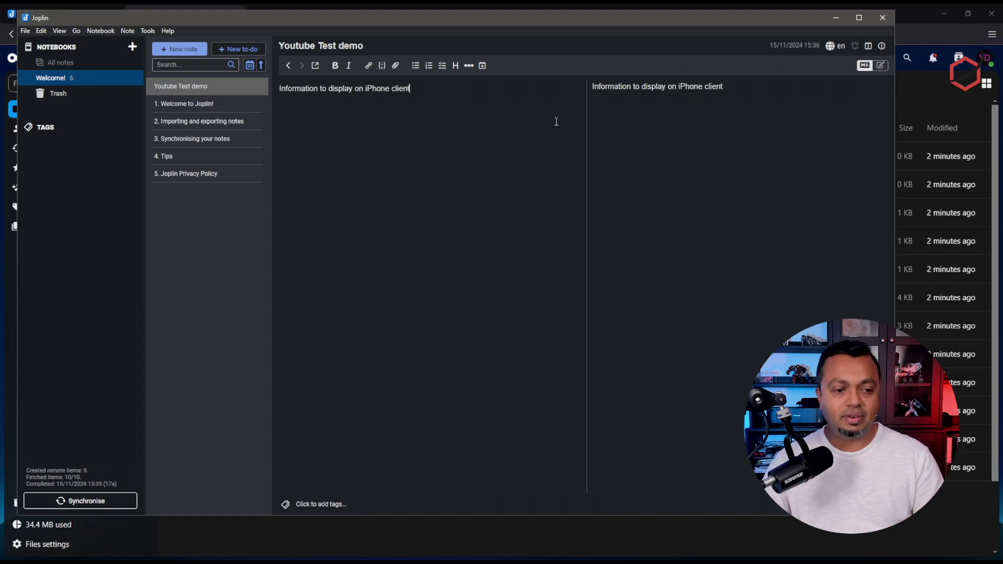
{"action": "left_click", "coordinate": [72, 506]}
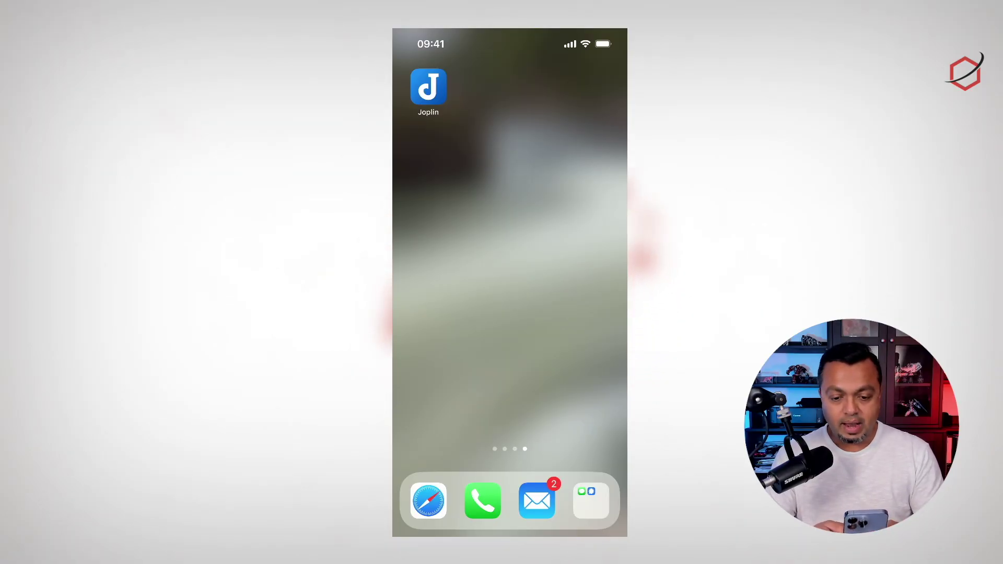
Step: Open Joplin on the iPhone and set Nextcloud as the synchronisation target in its configuration
{"action": "left_click", "coordinate": [429, 86]}
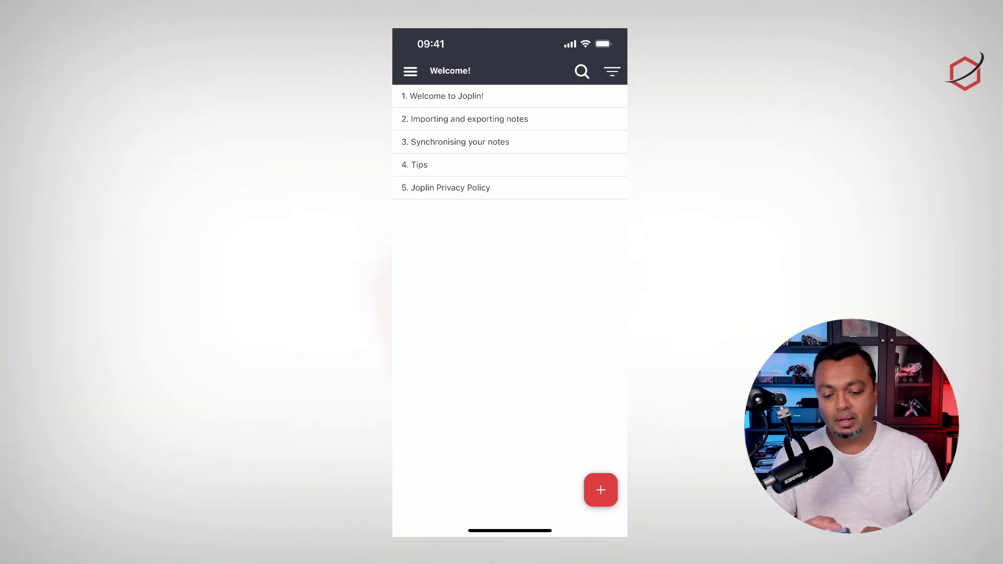
{"action": "left_click", "coordinate": [410, 71]}
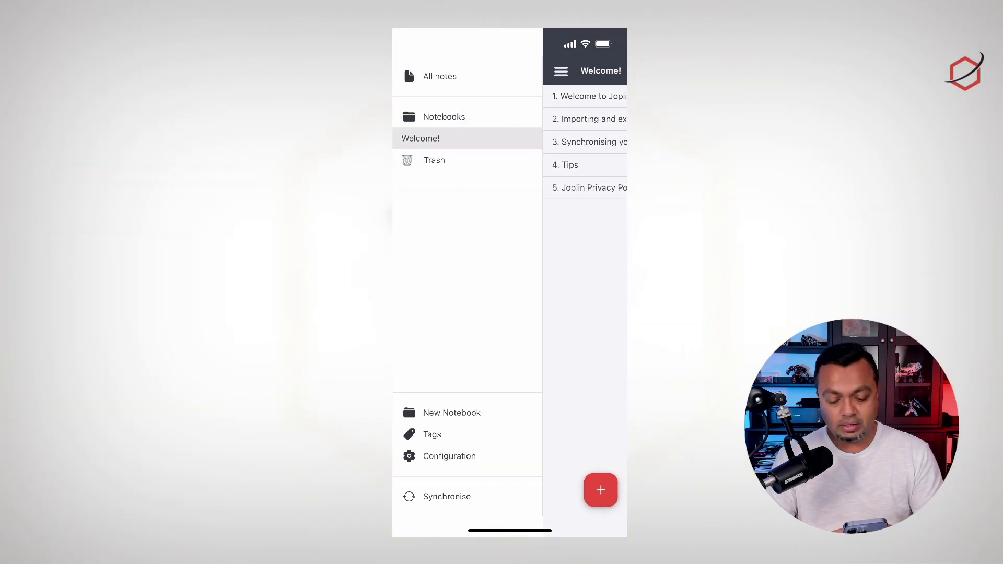
{"action": "left_click", "coordinate": [421, 138]}
{"action": "left_click", "coordinate": [410, 71]}
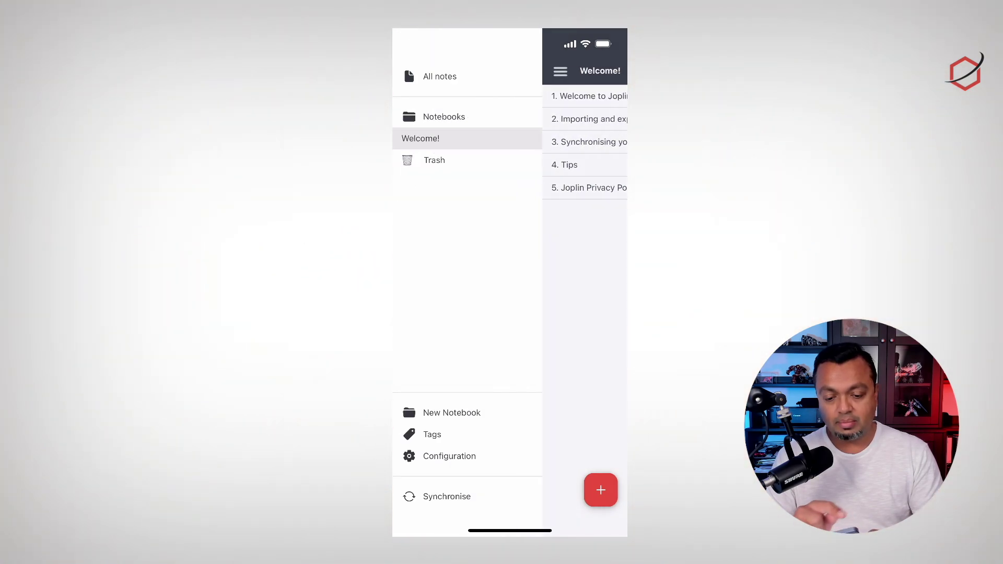
{"action": "left_click", "coordinate": [438, 454]}
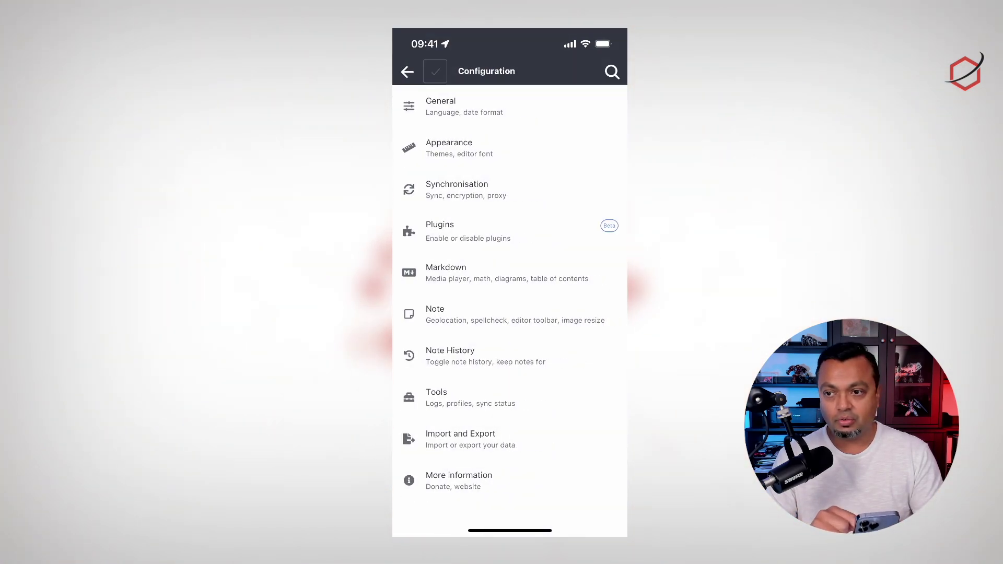
{"action": "left_click", "coordinate": [457, 189]}
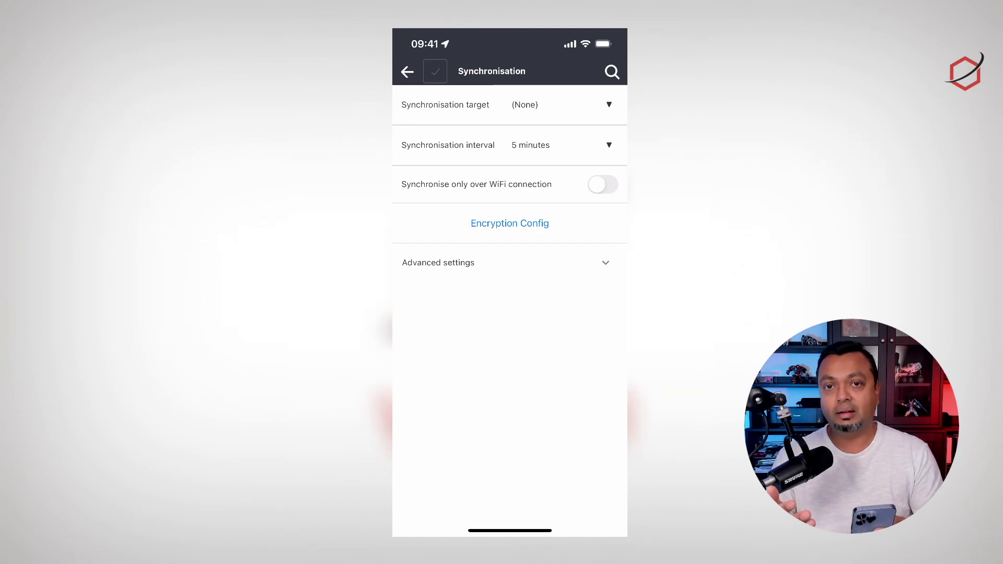
{"action": "left_click", "coordinate": [559, 105]}
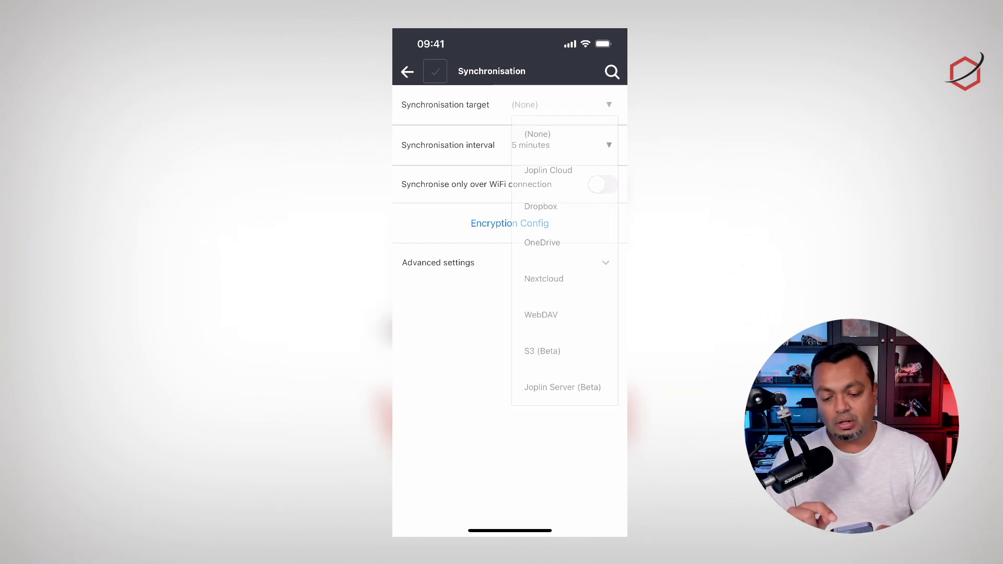
{"action": "left_click", "coordinate": [543, 279]}
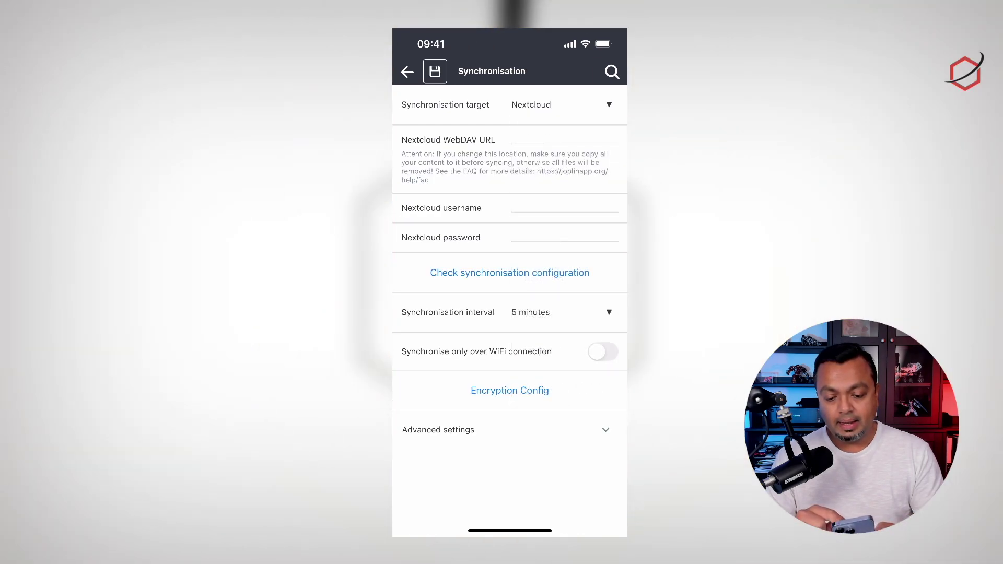
Step: Paste the server's address ending in /remote.php/webdav/Joplin as the Nextcloud WebDAV URL on the iPhone
{"action": "left_click", "coordinate": [564, 139]}
{"action": "left_click", "coordinate": [513, 139]}
{"action": "left_click", "coordinate": [488, 116]}
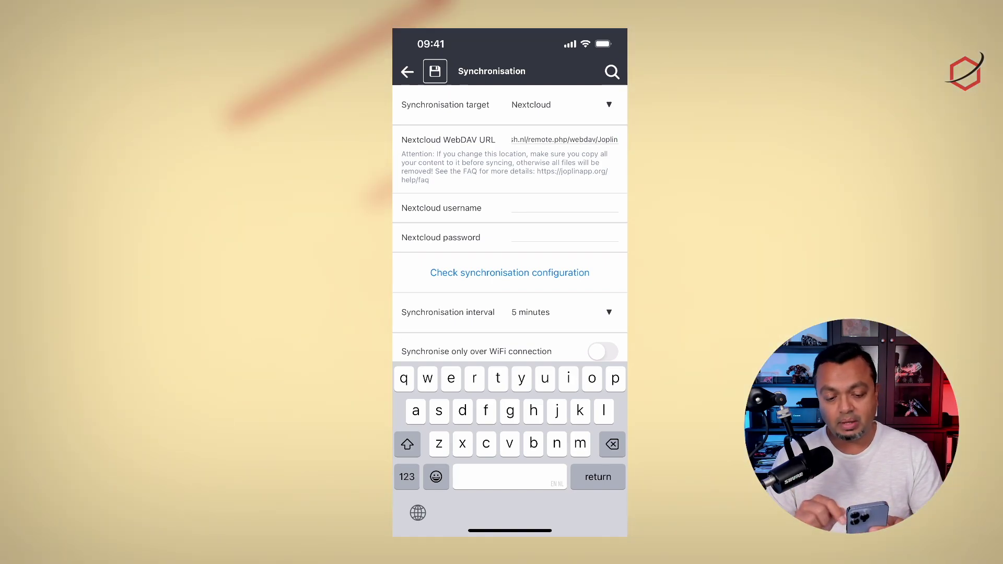
{"action": "key", "text": "Return"}
Step: Enter the account username as the Nextcloud username and check the synchronisation configuration on the iPhone
{"action": "left_click", "coordinate": [564, 208]}
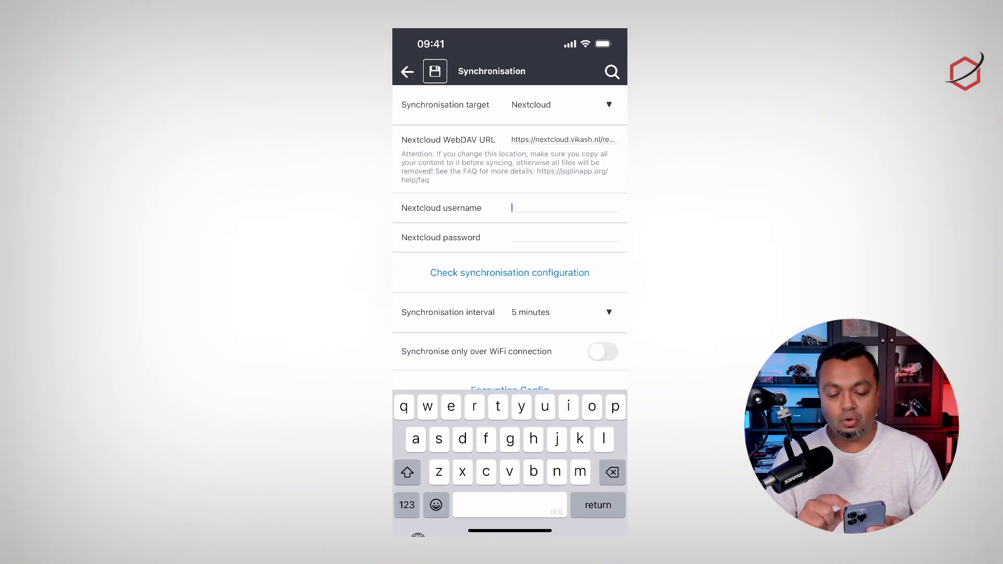
{"action": "type", "text": "YT"}
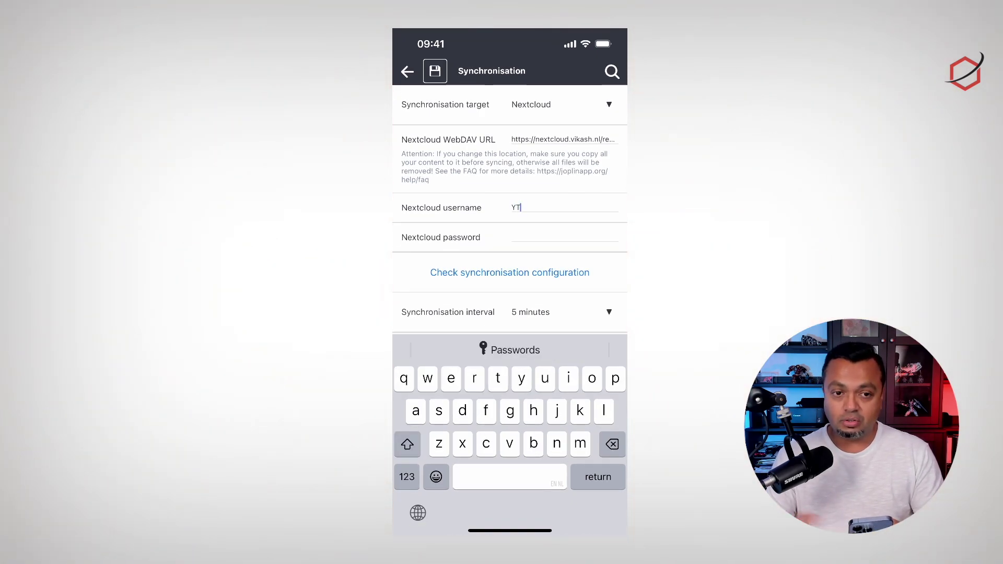
{"action": "key", "text": "shift"}
{"action": "type", "text": "Demo"}
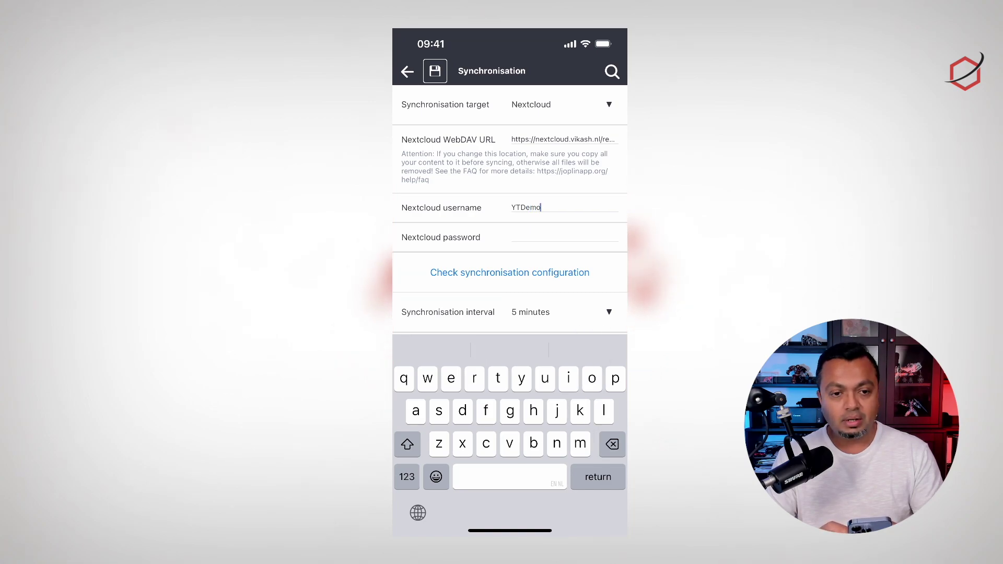
{"action": "key", "text": "Return"}
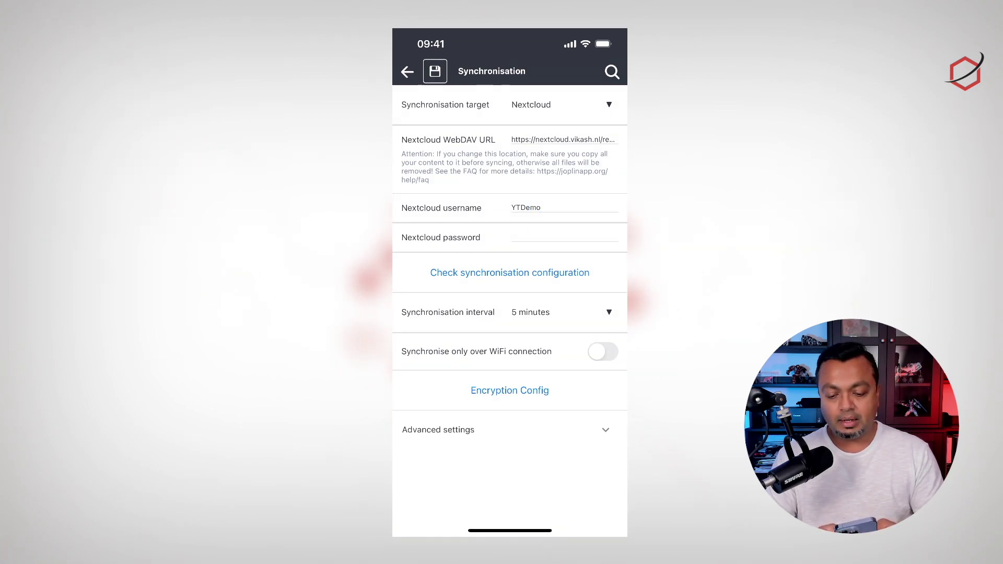
{"action": "left_click", "coordinate": [509, 273]}
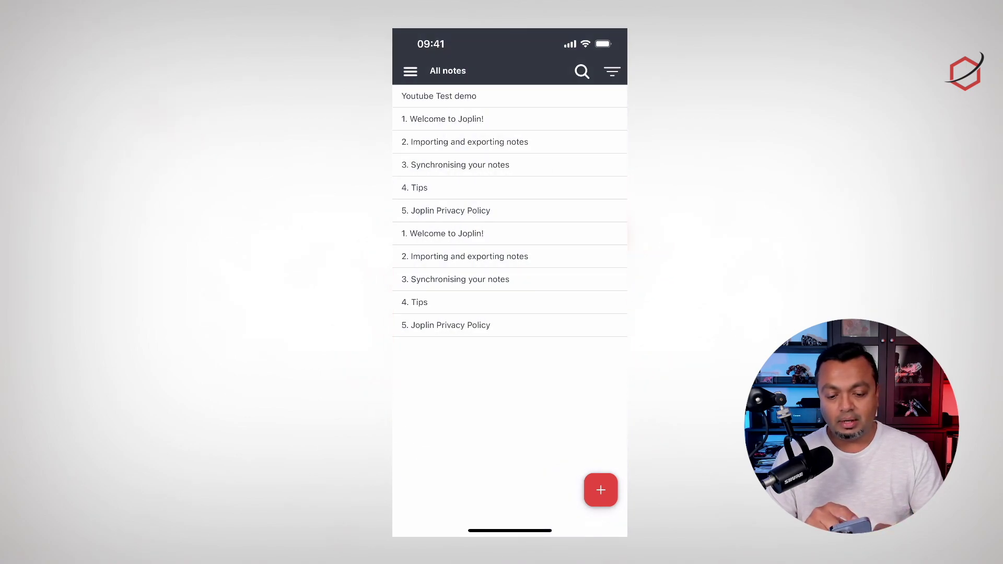
Step: Open the Youtube Test demo note on the iPhone and add the line "Added information from my iPhone" below its text
{"action": "left_click", "coordinate": [439, 96]}
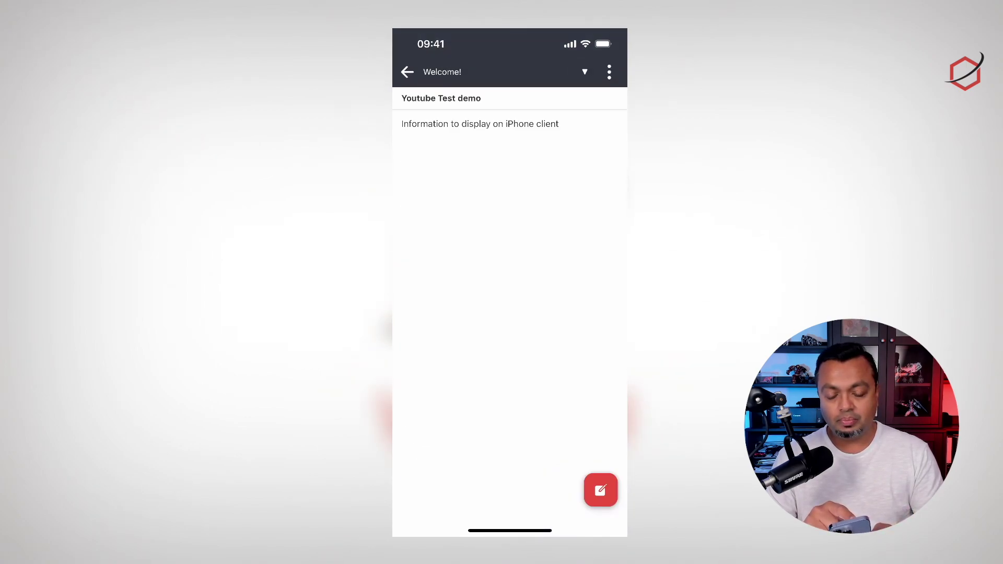
{"action": "left_click", "coordinate": [481, 98]}
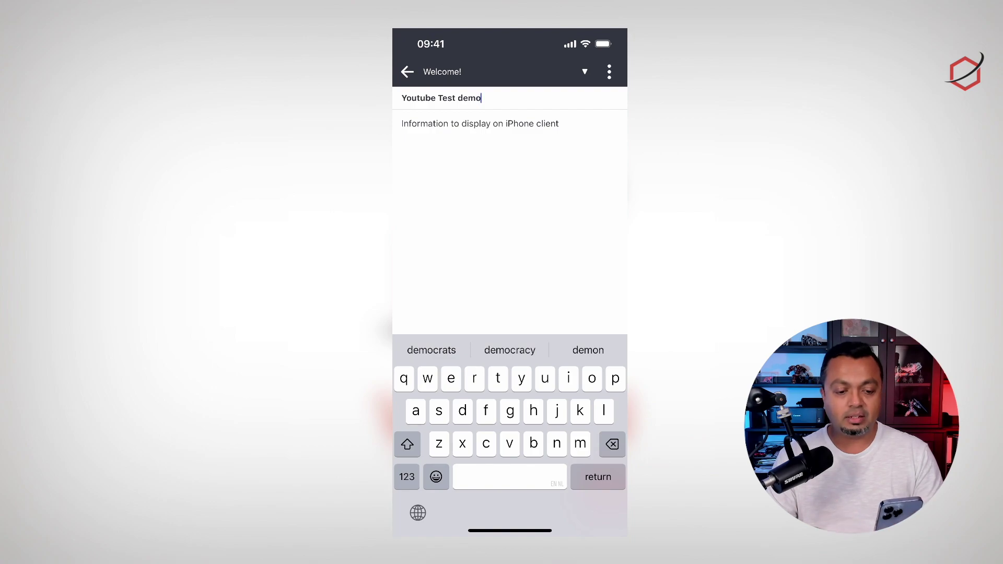
{"action": "key", "text": "Return"}
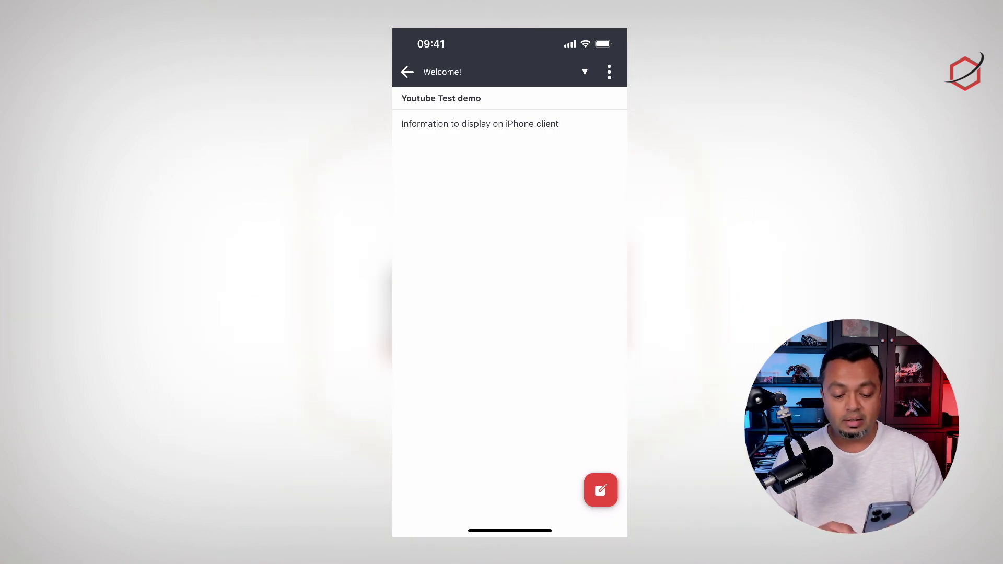
{"action": "left_click", "coordinate": [600, 490]}
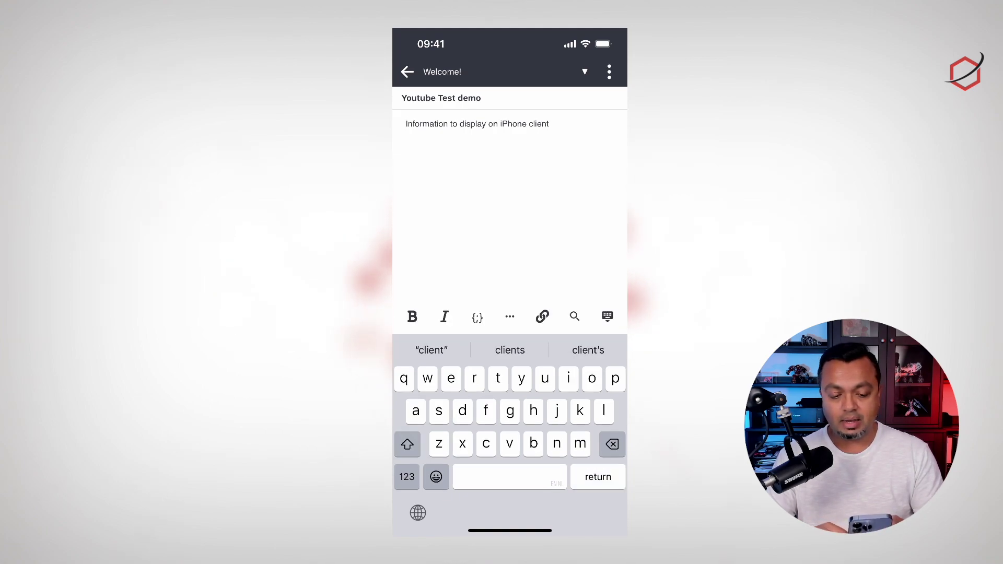
{"action": "key", "text": "Return"}
{"action": "type", "text": "Added"}
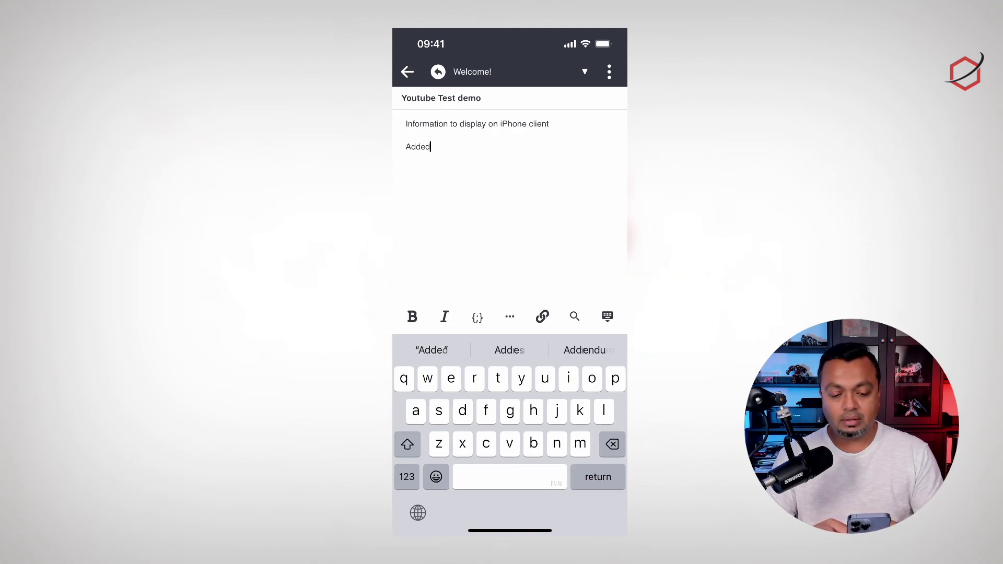
{"action": "type", "text": " infor"}
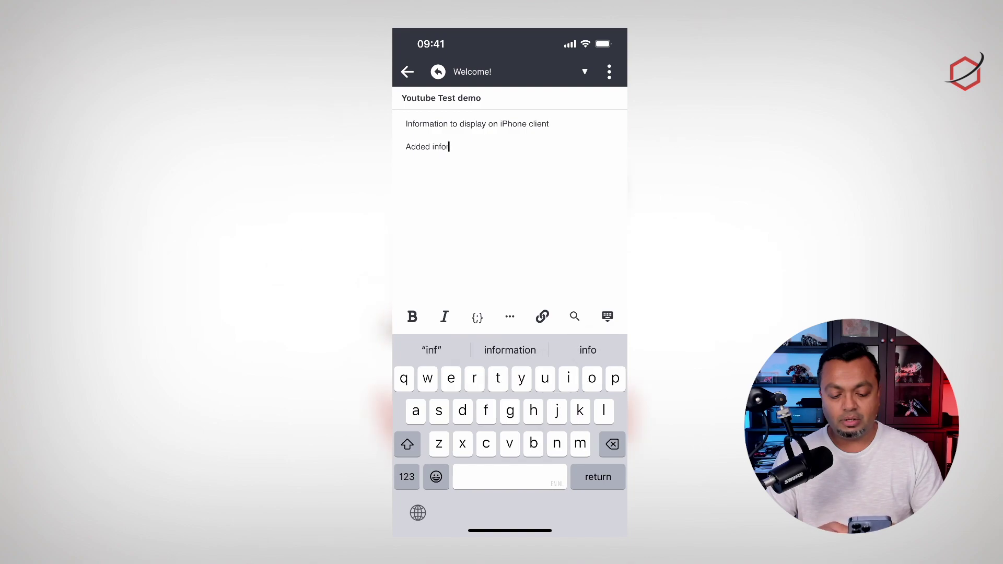
{"action": "type", "text": "mation from mu"}
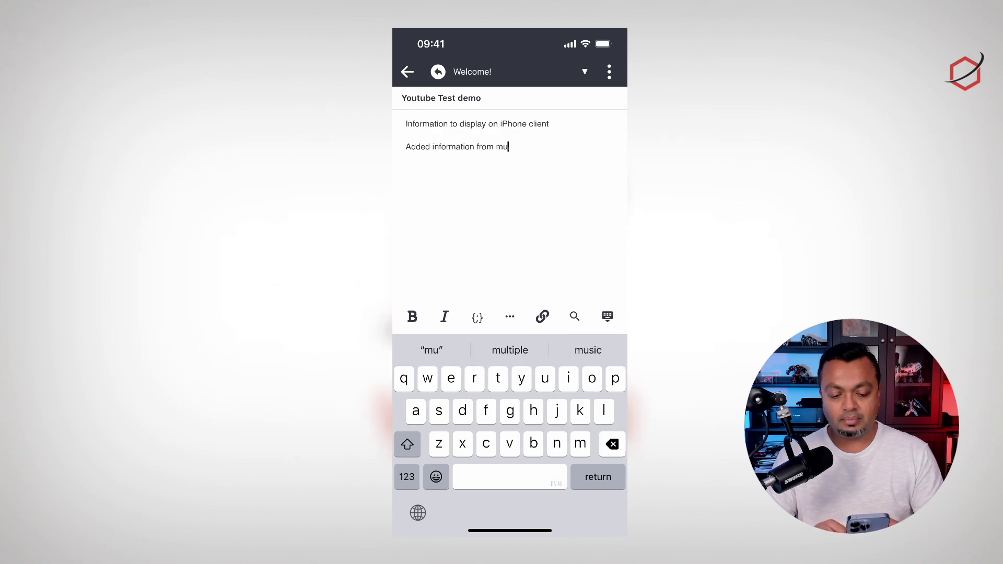
{"action": "key", "text": "BackSpace"}
{"action": "type", "text": "y iphone"}
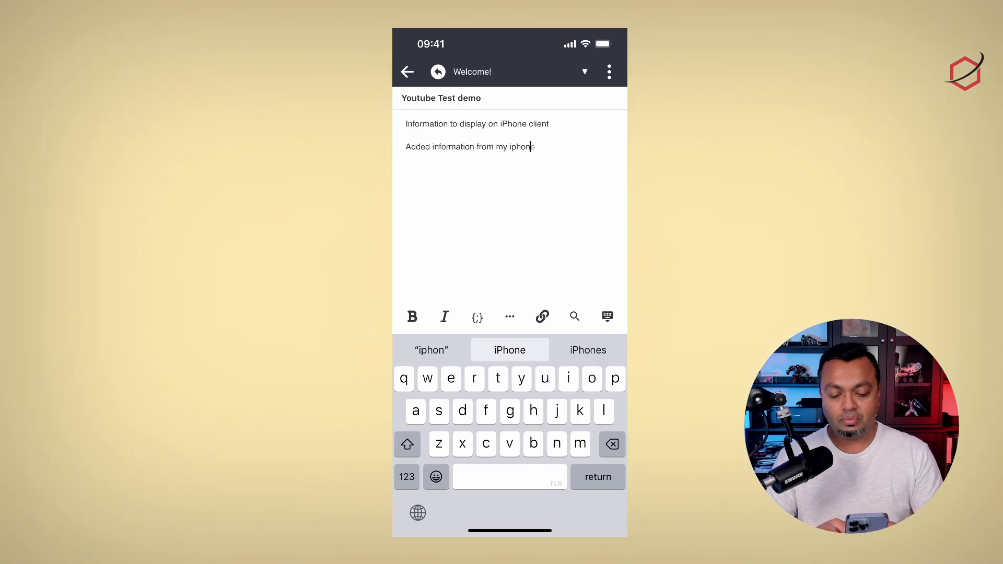
{"action": "key", "text": "Return"}
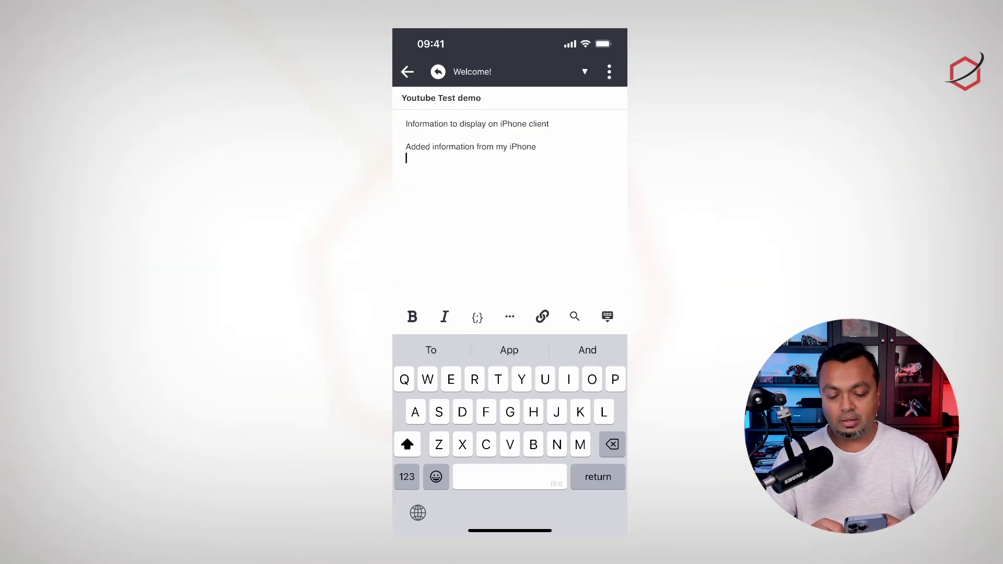
Step: Review the synchronisation status and configuration categories in the iPhone app and return to all notes
{"action": "left_click", "coordinate": [609, 71]}
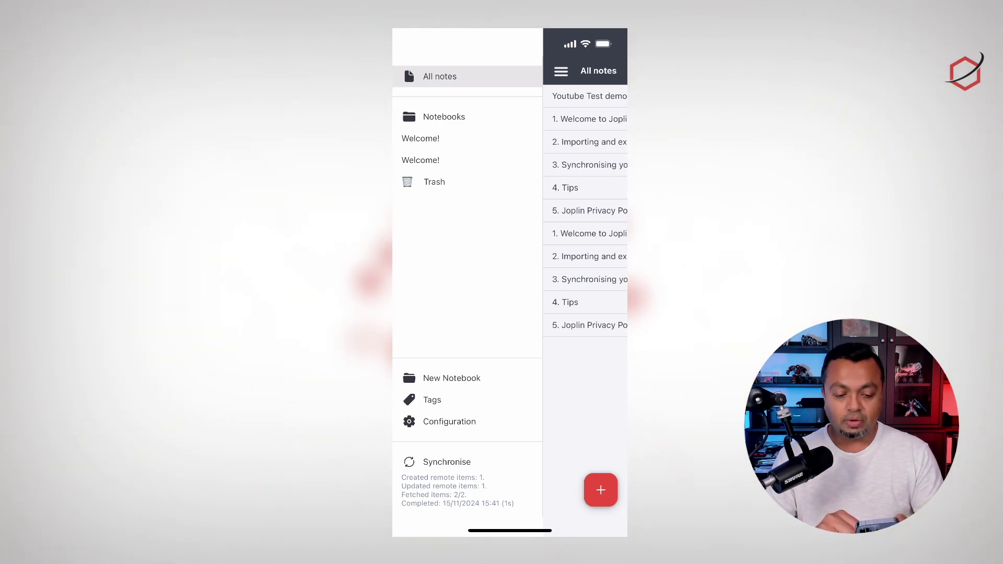
{"action": "left_click", "coordinate": [449, 422]}
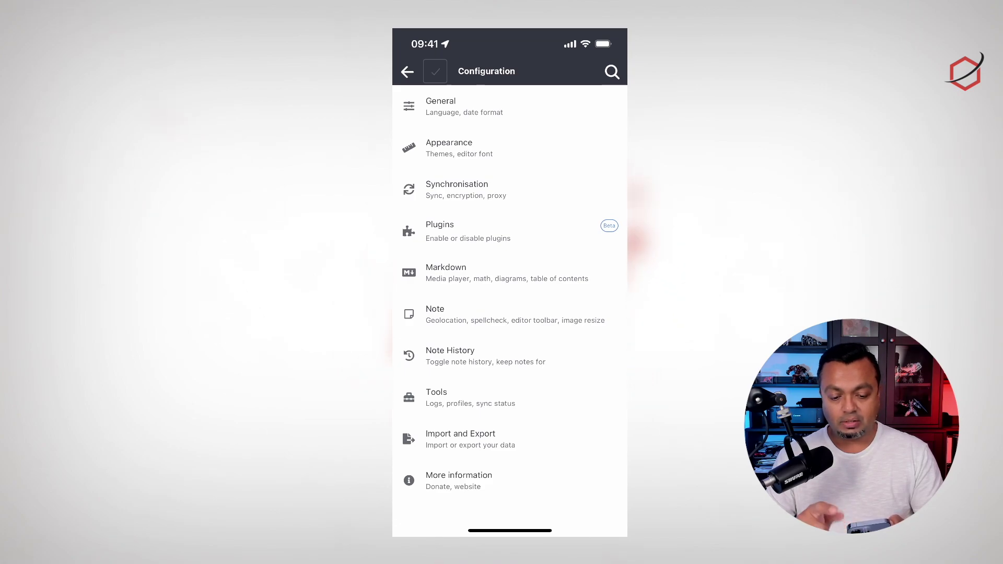
{"action": "left_click", "coordinate": [407, 71]}
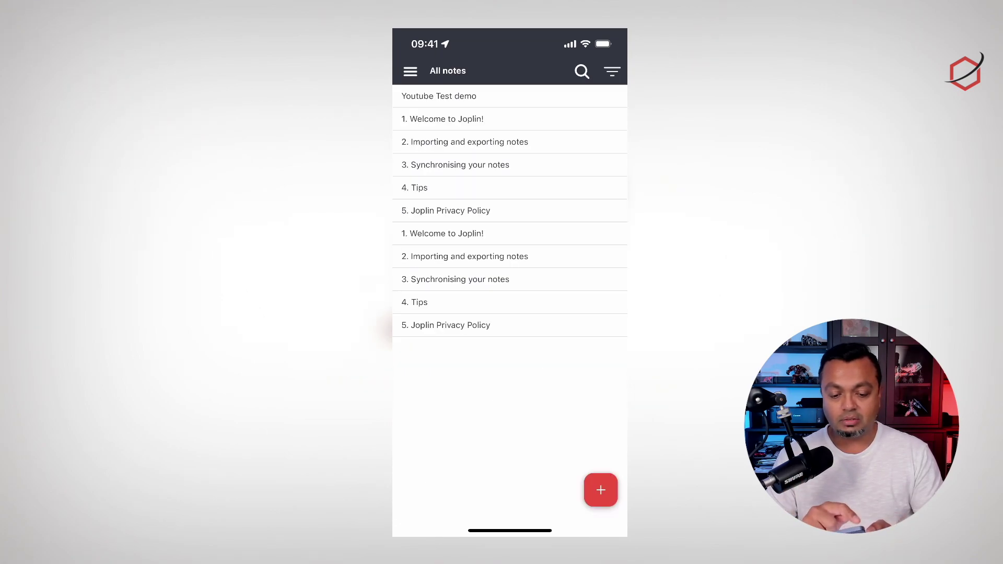
{"action": "left_click", "coordinate": [410, 71]}
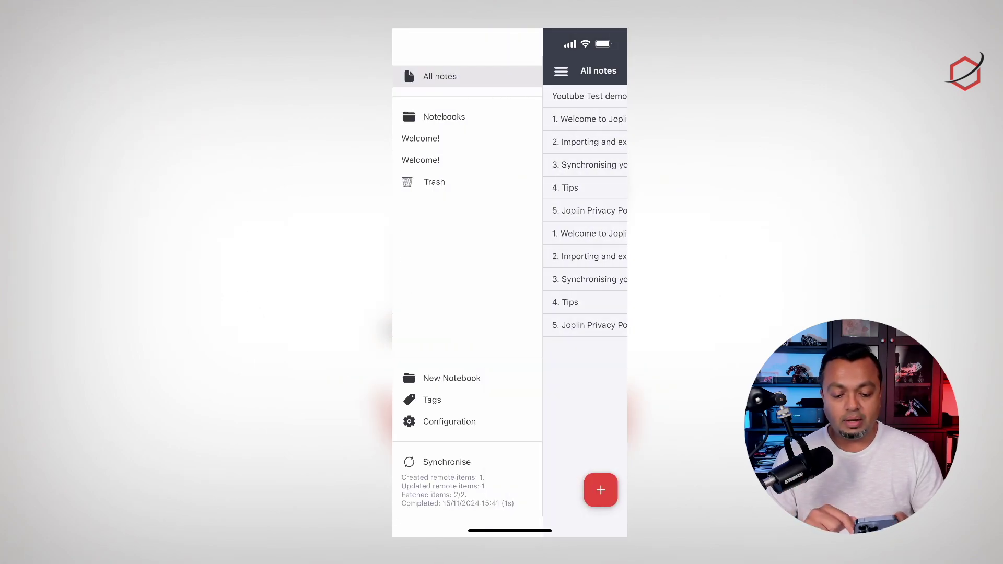
{"action": "left_click", "coordinate": [440, 76]}
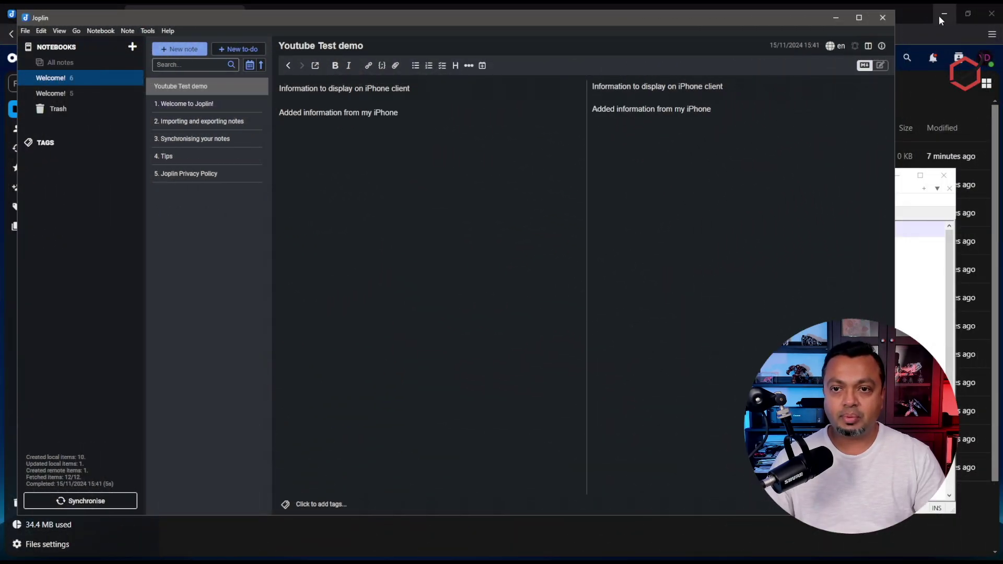
Step: Minimise the browser and text editor windows behind Joplin and synchronise the desktop notes
{"action": "left_click", "coordinate": [939, 16]}
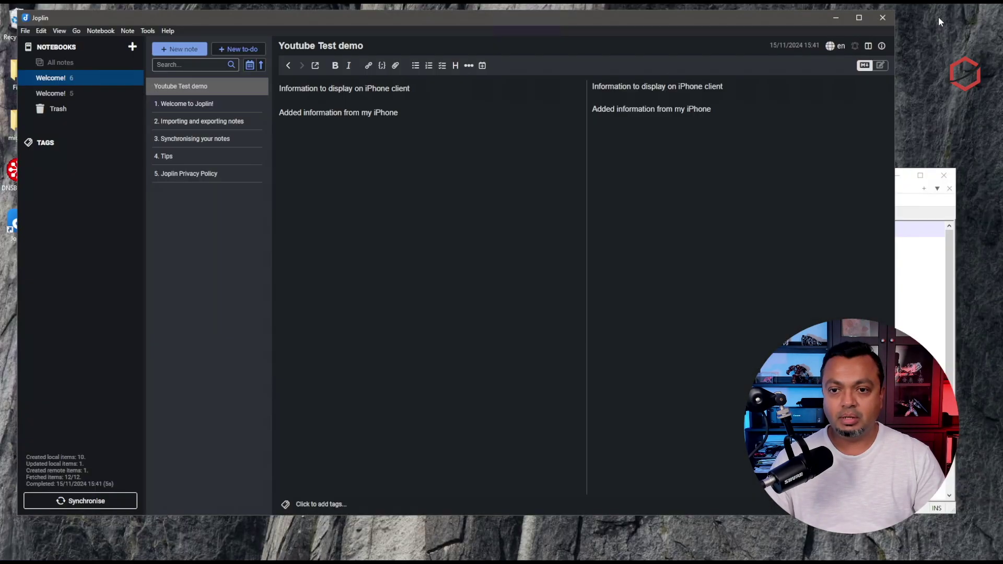
{"action": "left_click", "coordinate": [898, 176]}
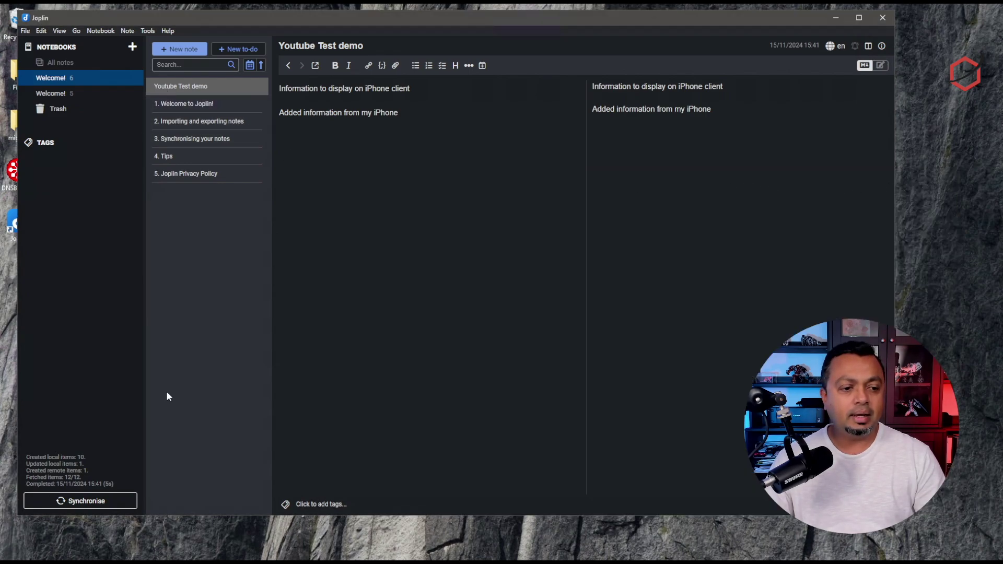
{"action": "left_click", "coordinate": [80, 497]}
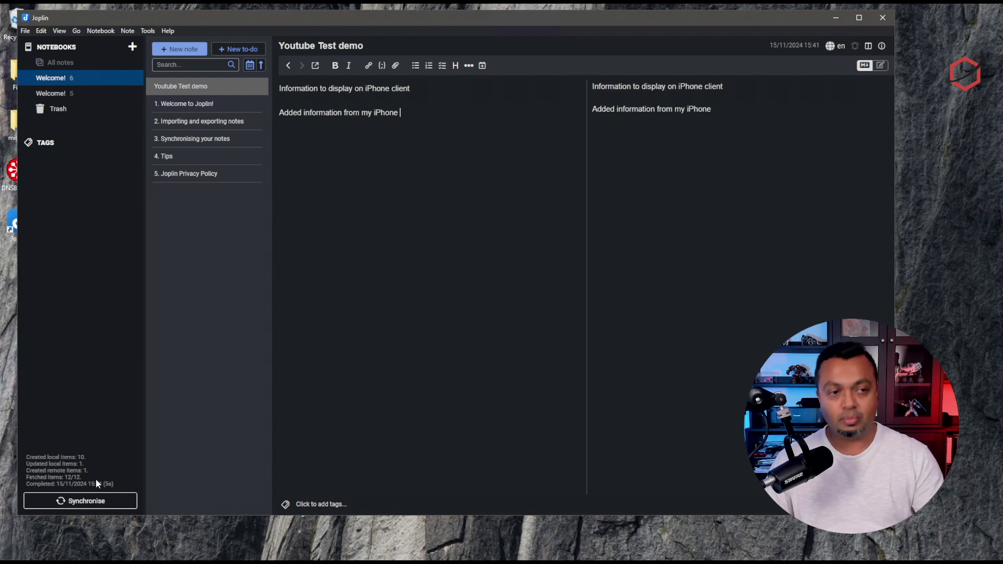
Step: Highlight the line "Added information from my iPhone" in the desktop note, and view the file attachment dialog without attaching anything
{"action": "left_click_drag", "start_coordinate": [417, 110], "coordinate": [279, 115]}
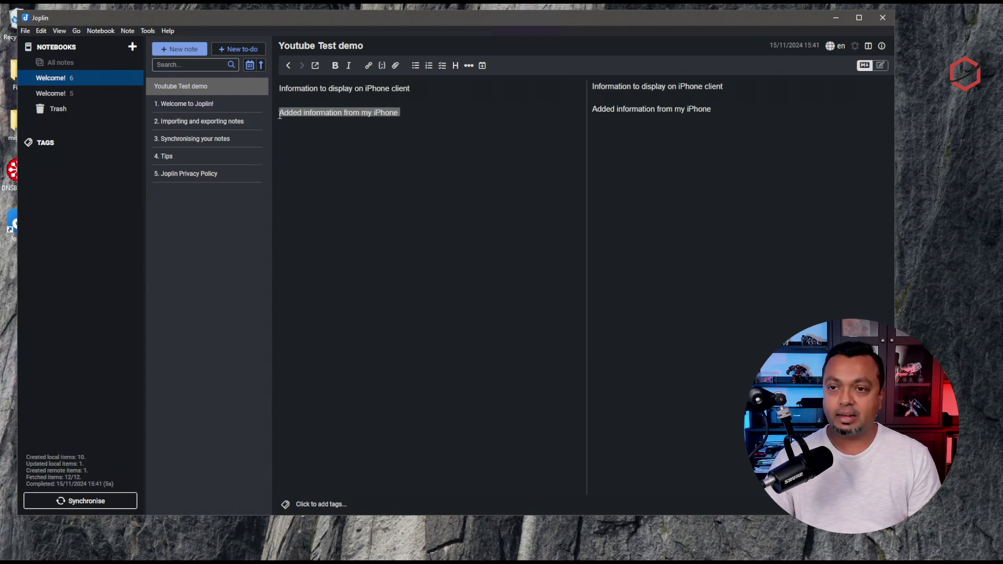
{"action": "left_click", "coordinate": [410, 128]}
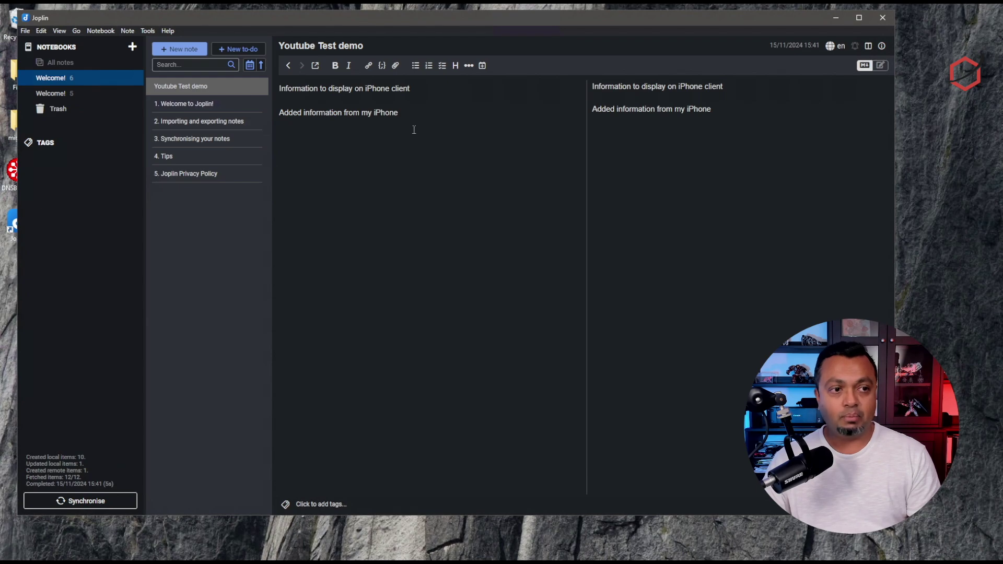
{"action": "left_click", "coordinate": [396, 66]}
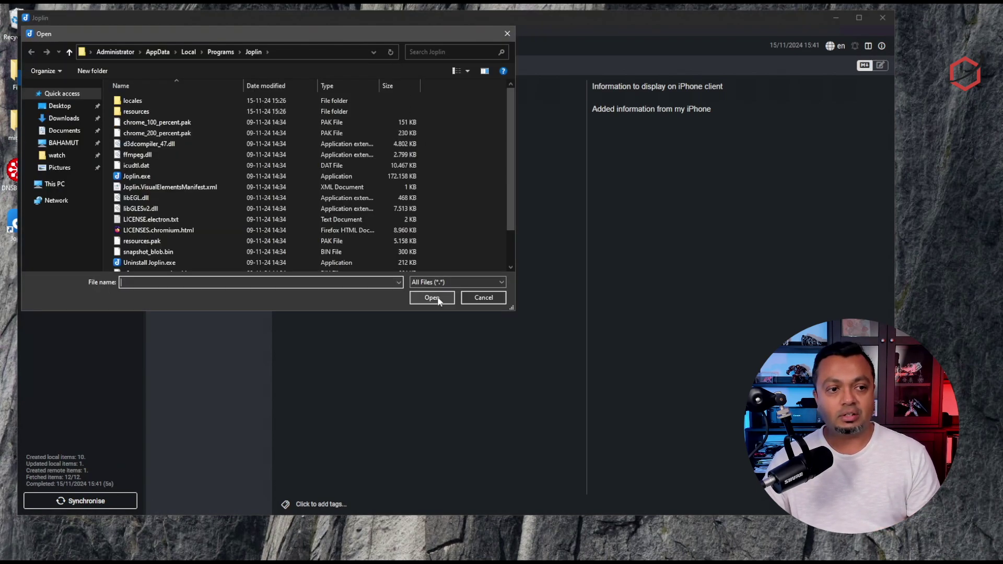
{"action": "left_click", "coordinate": [473, 298]}
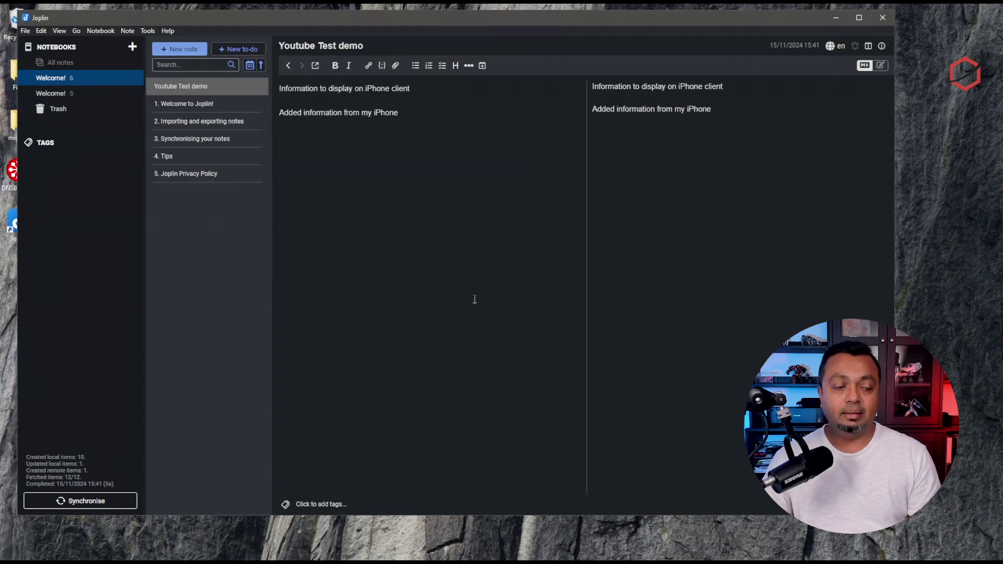